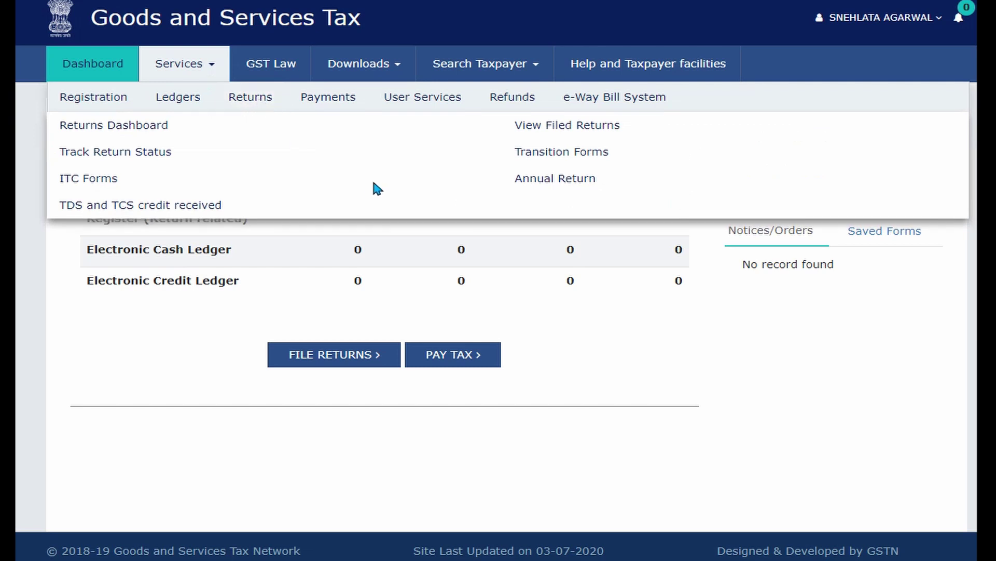
Search annual returns for FY 2019-20 and choose Prepare Online on the GSTR-4 tile.
{"action": "left_click", "coordinate": [550, 181]}
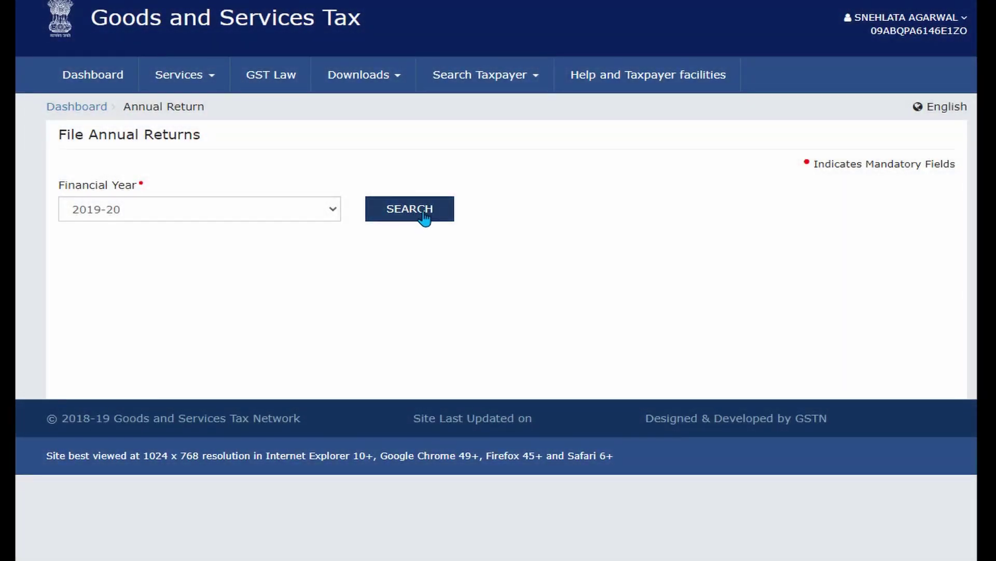
{"action": "left_click", "coordinate": [424, 218]}
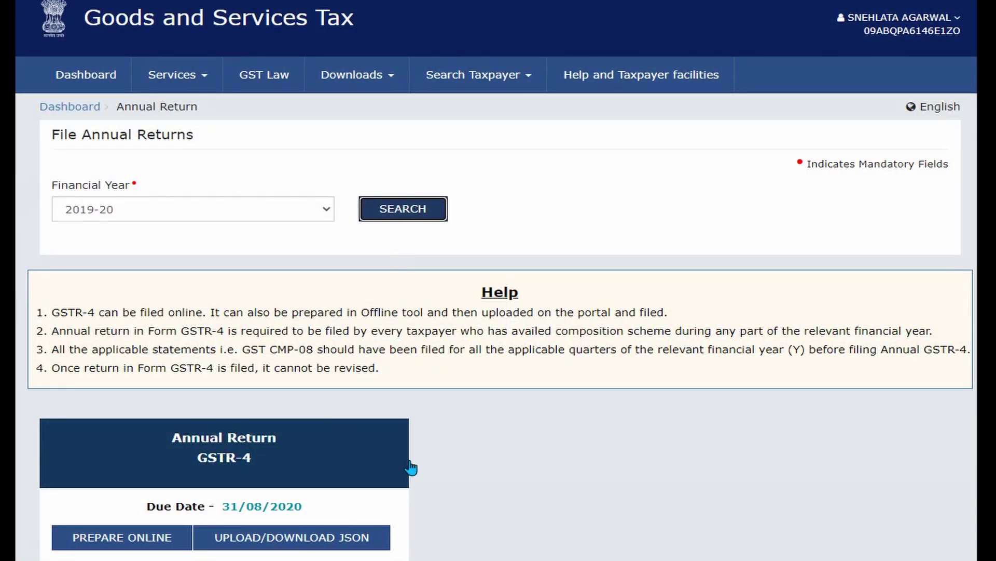
{"action": "scroll", "coordinate": [414, 468], "scroll_direction": "down", "scroll_amount": 3}
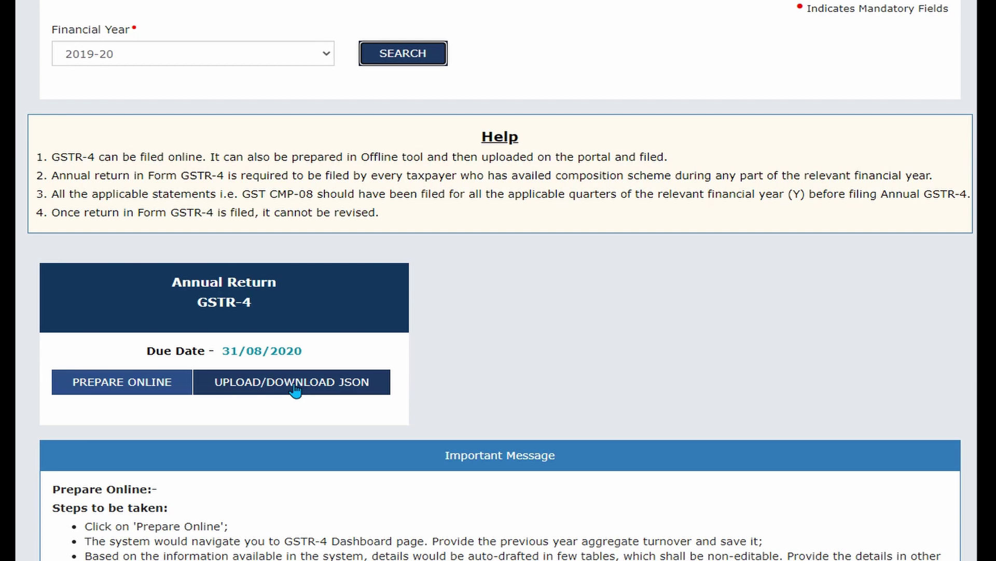
{"action": "left_click", "coordinate": [115, 383]}
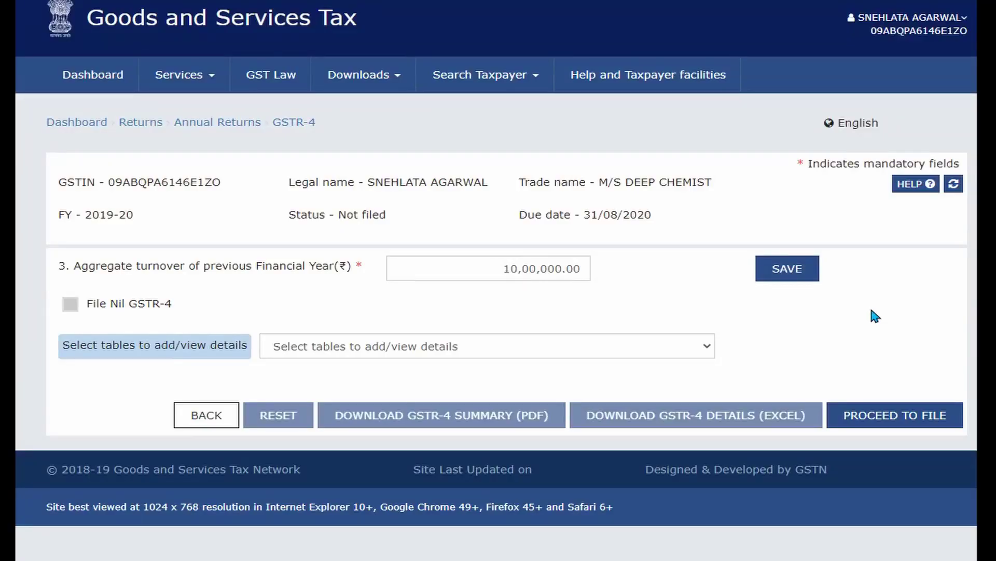
Enter 10,00,000.00 as last year's aggregate turnover and save it, leaving nil return unselected.
{"action": "left_click", "coordinate": [496, 268]}
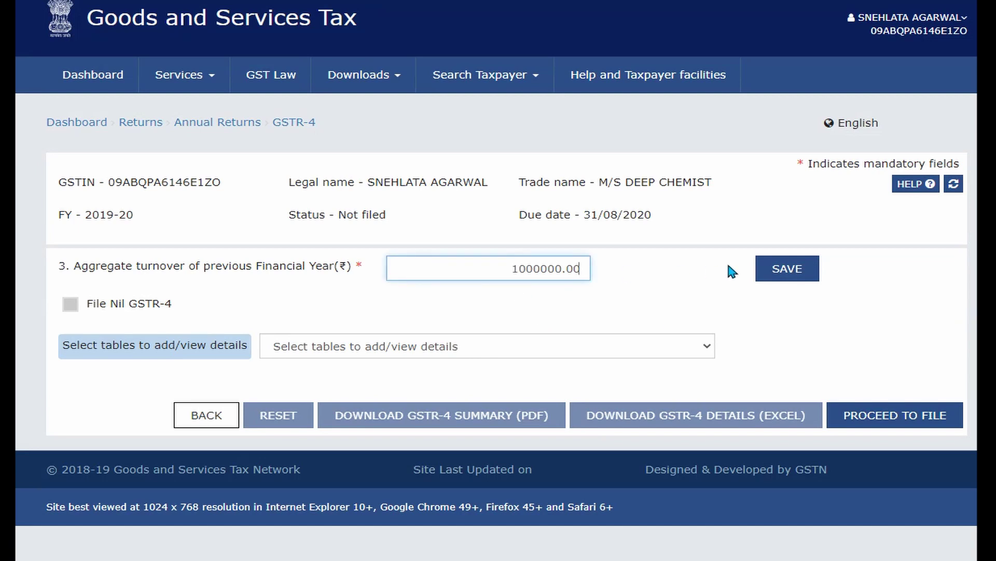
{"action": "left_click", "coordinate": [560, 310]}
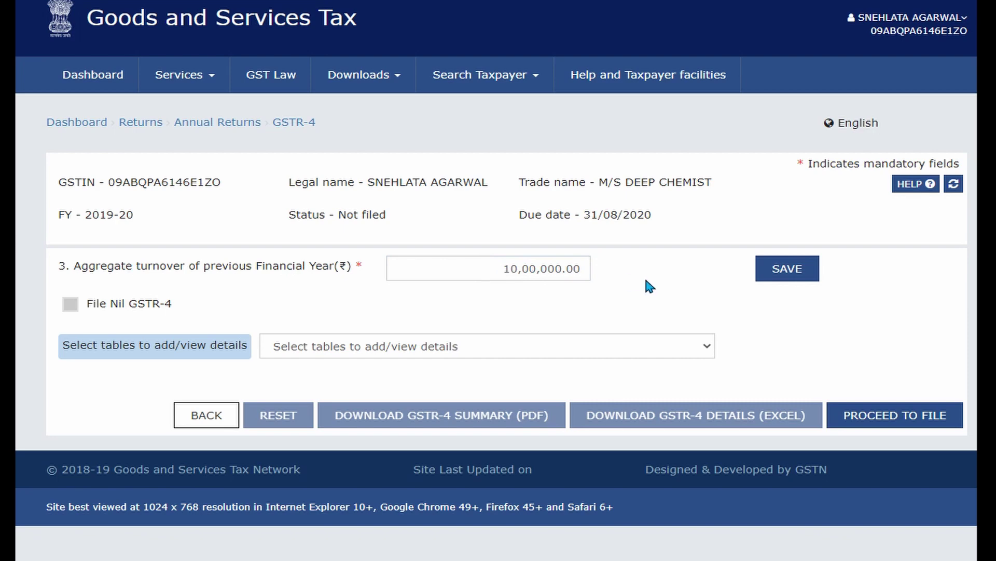
{"action": "left_click", "coordinate": [788, 269]}
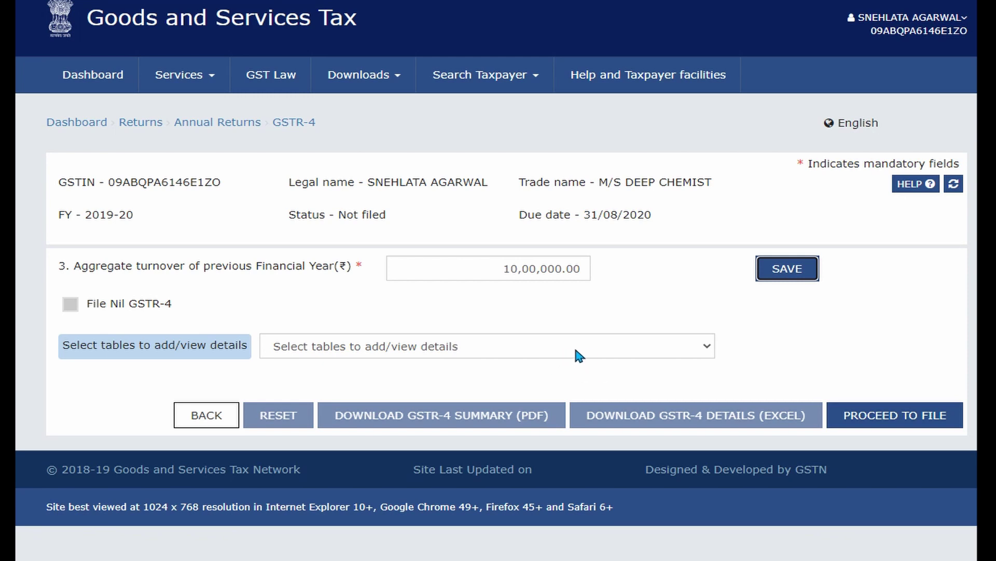
Pick '4A. Inward supplies from registered supplier' from the Select tables list.
{"action": "left_click", "coordinate": [603, 348]}
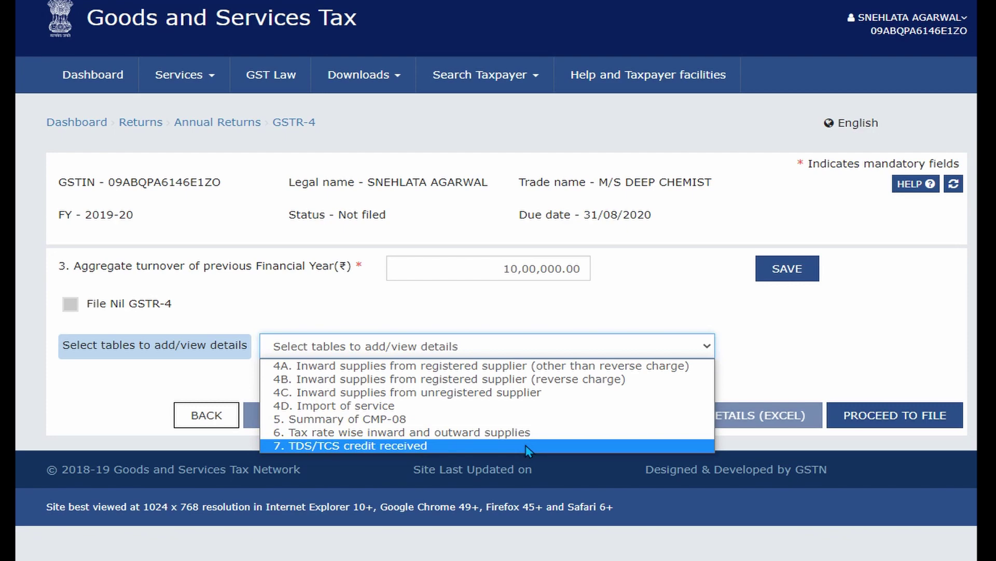
{"action": "left_click", "coordinate": [617, 366]}
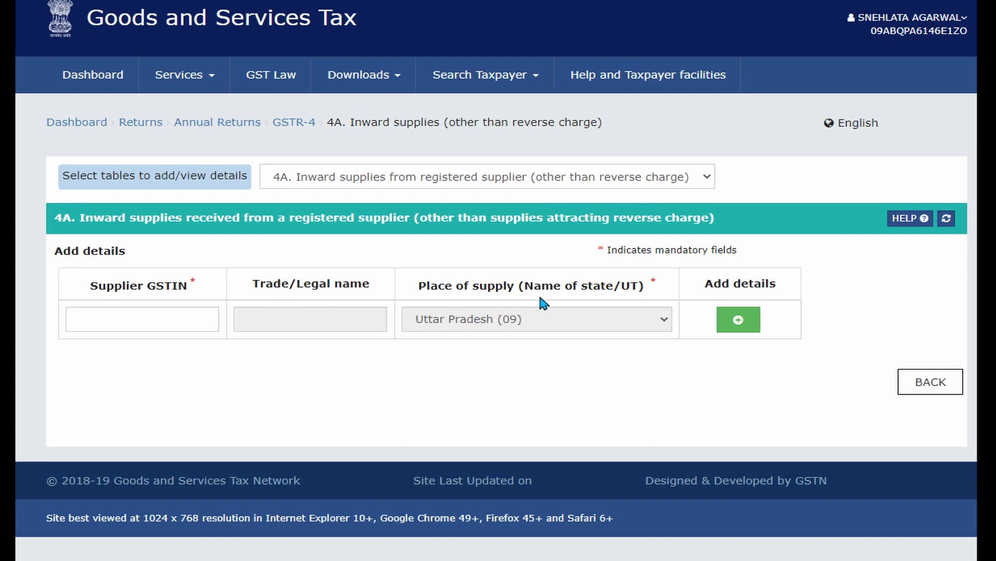
Enter the supplier's GSTIN so its trade name auto-fills, then add an item details row.
{"action": "left_click", "coordinate": [146, 319]}
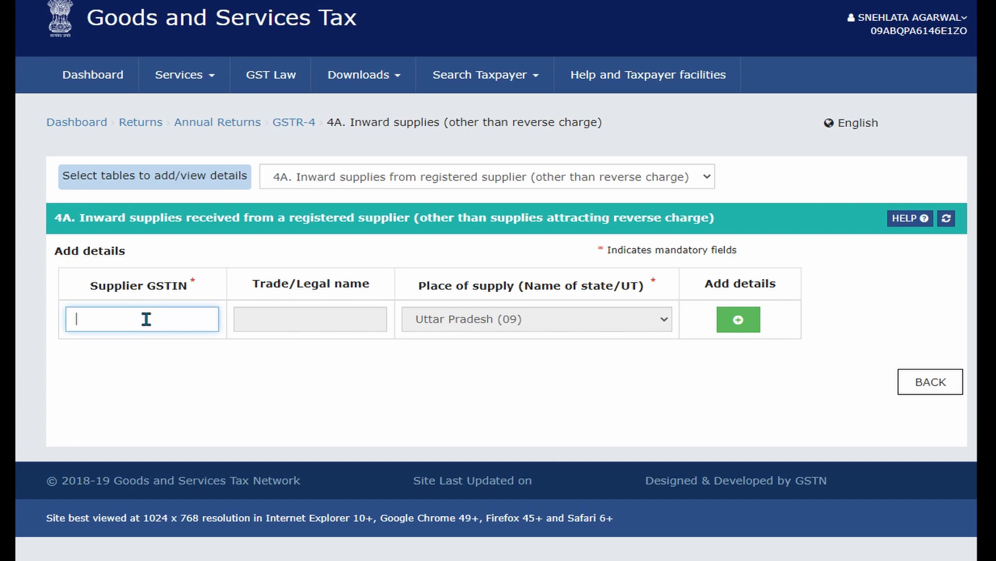
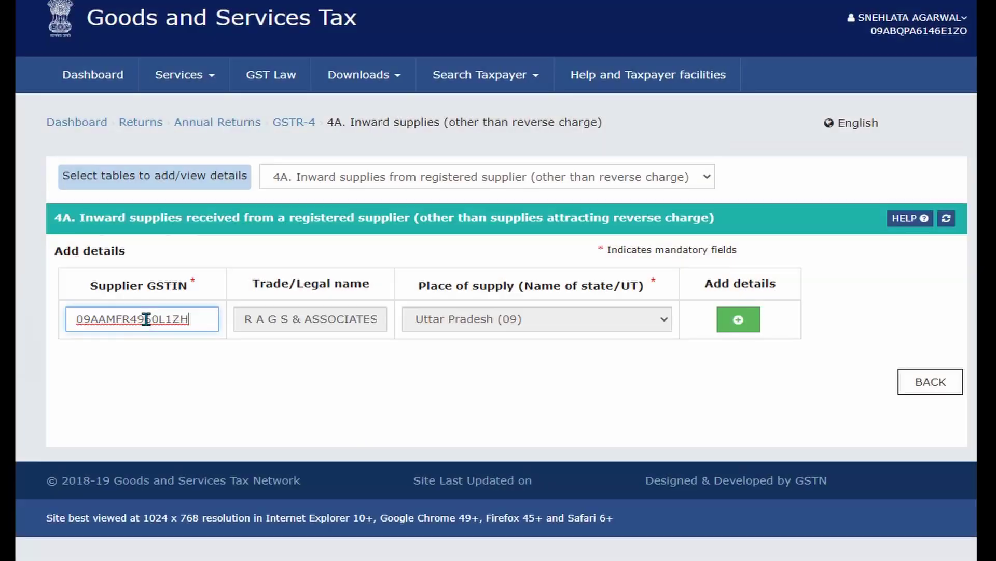
{"action": "left_click", "coordinate": [320, 386]}
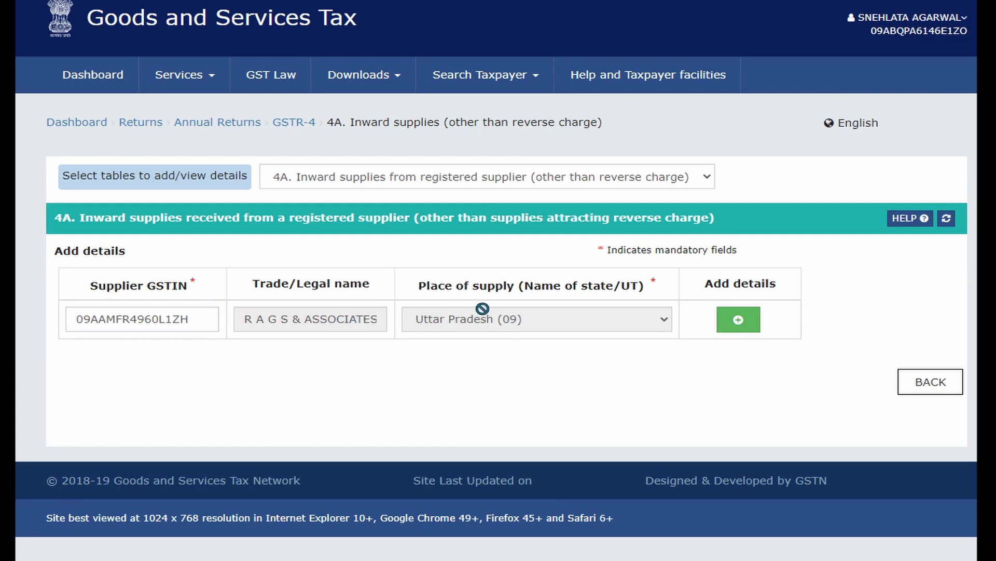
{"action": "left_click", "coordinate": [739, 318]}
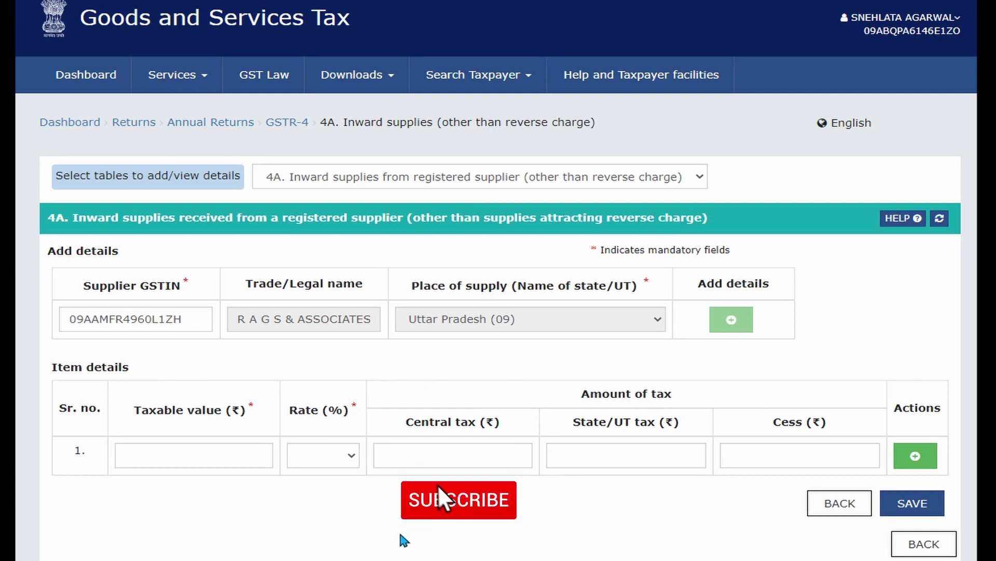
{"action": "scroll", "coordinate": [446, 529], "scroll_direction": "down", "scroll_amount": 1}
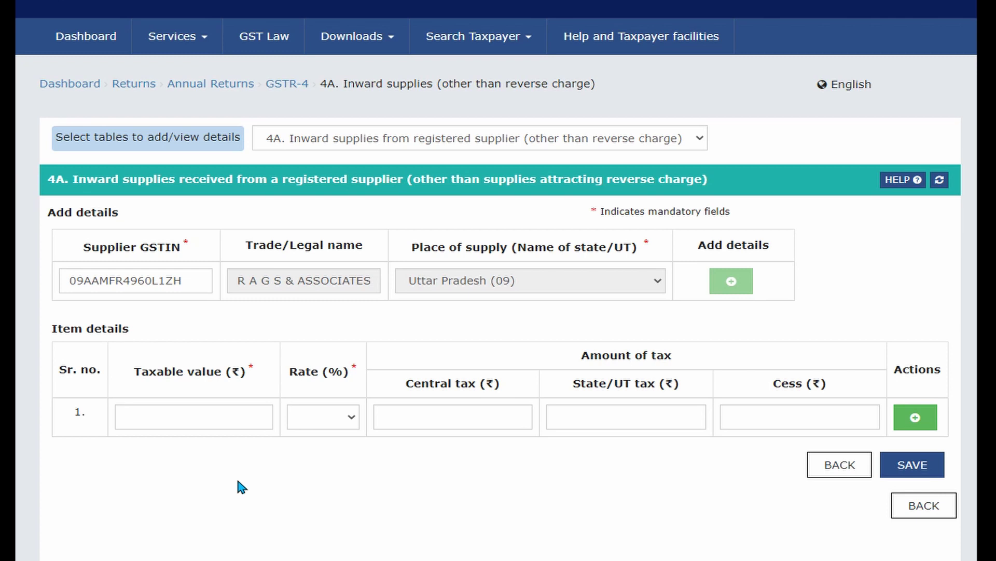
Enter taxable value 1,00,000 at 18% rate and save the 4A supplier record.
{"action": "left_click", "coordinate": [207, 419]}
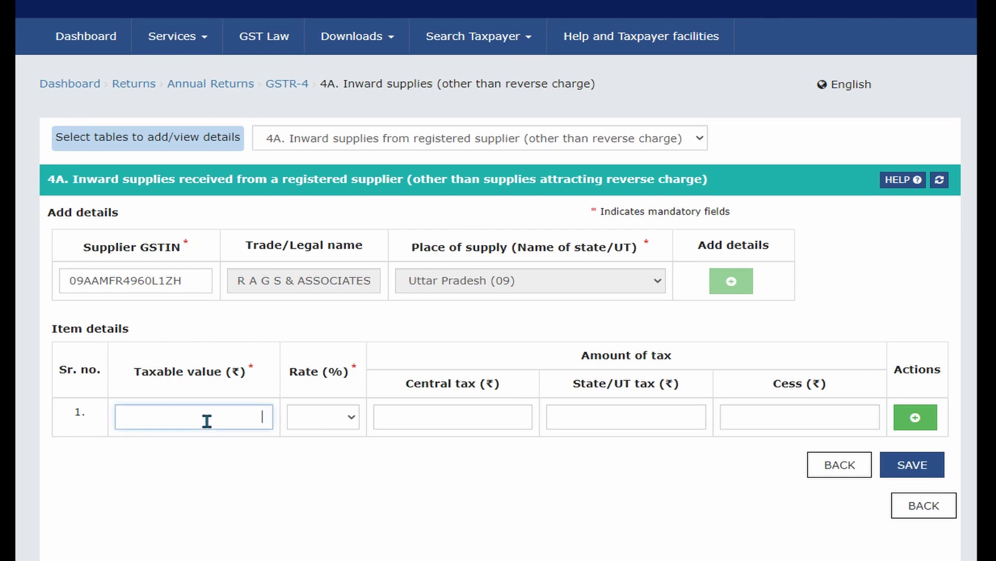
{"action": "type", "text": "100000"}
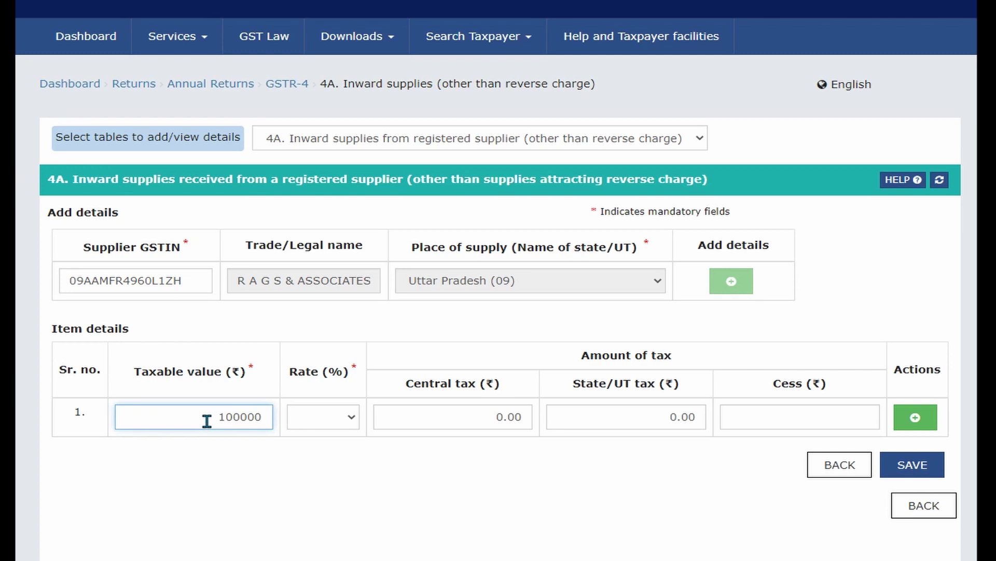
{"action": "left_click", "coordinate": [377, 479]}
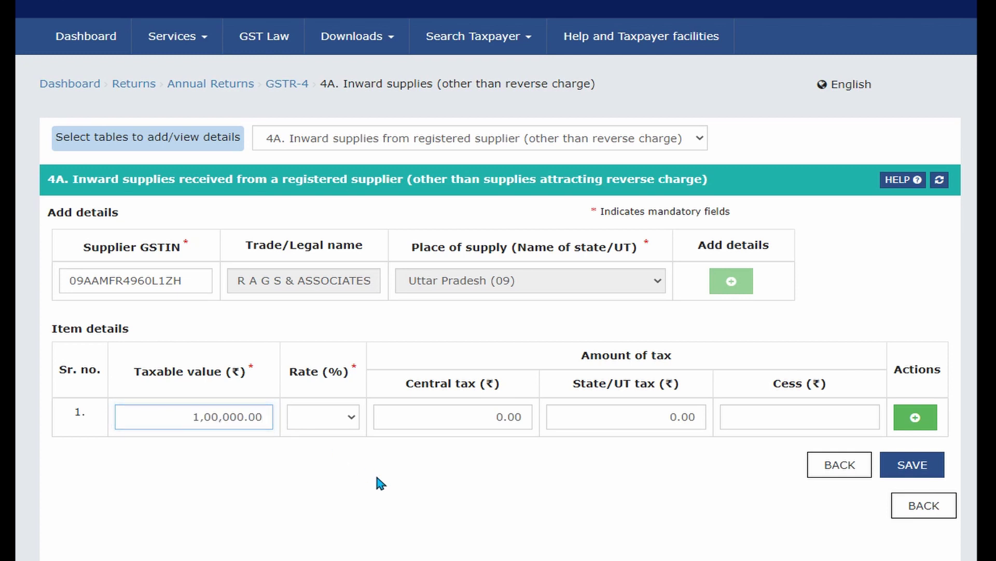
{"action": "left_click", "coordinate": [350, 418]}
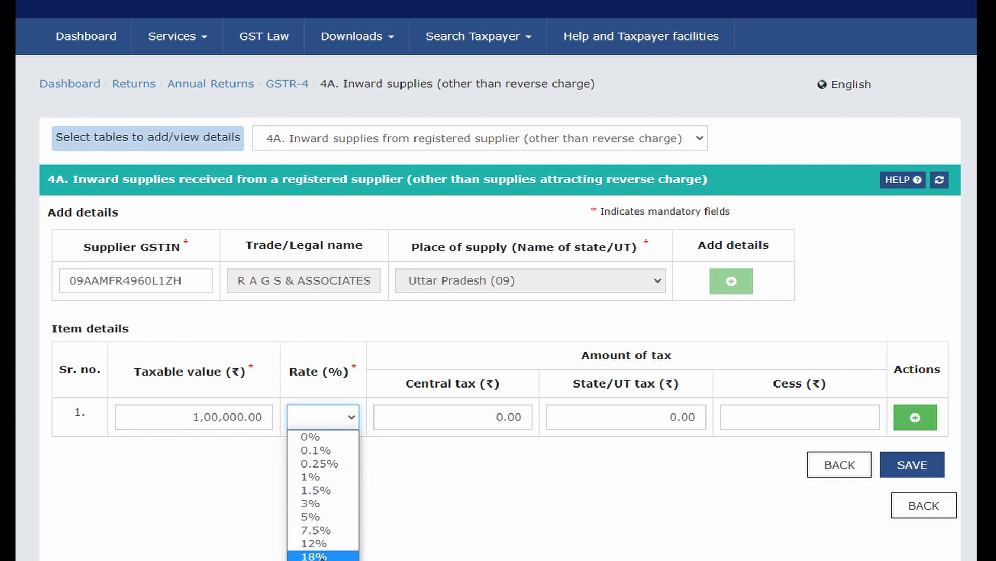
{"action": "left_click", "coordinate": [314, 555]}
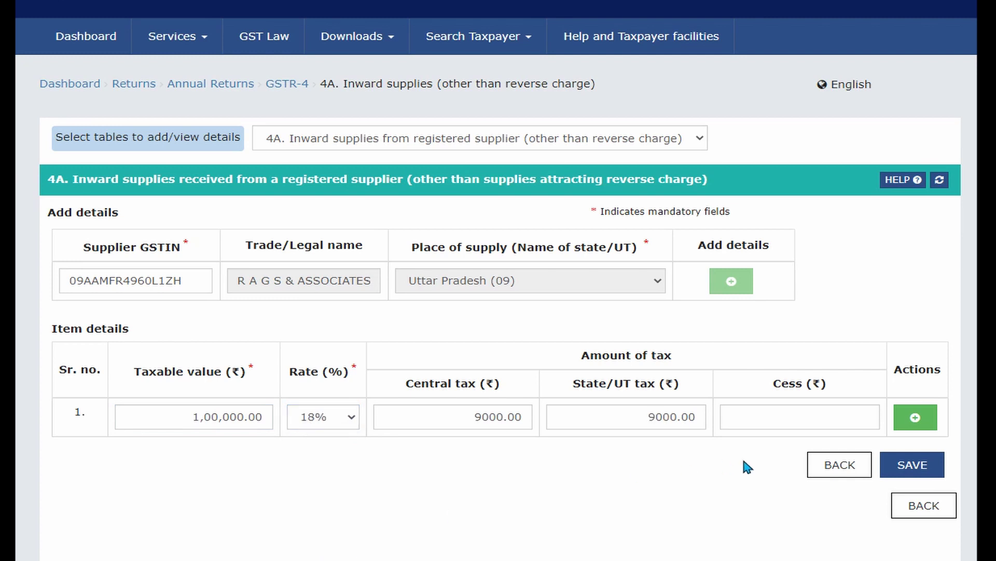
{"action": "left_click", "coordinate": [917, 468]}
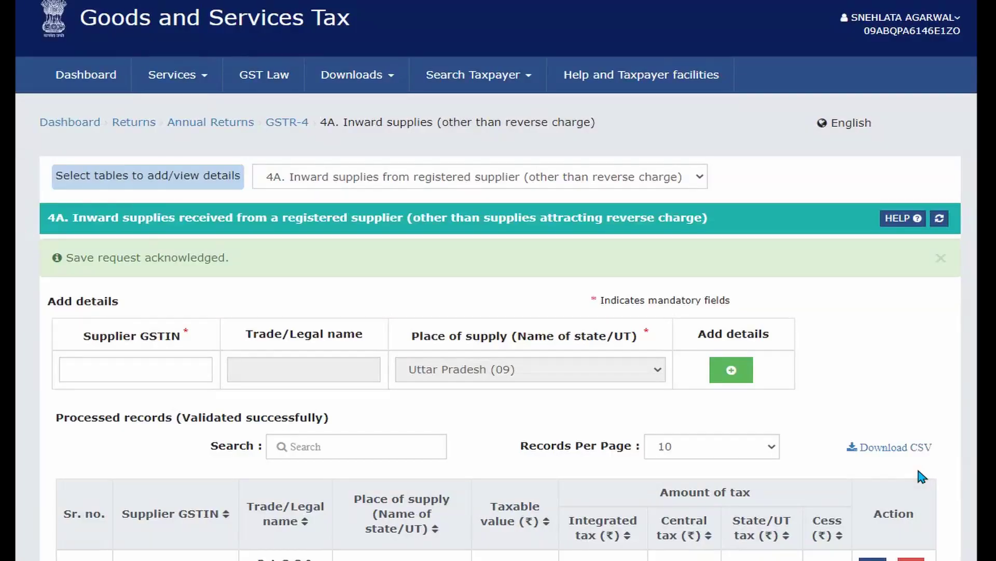
{"action": "scroll", "coordinate": [918, 470], "scroll_direction": "down", "scroll_amount": 2}
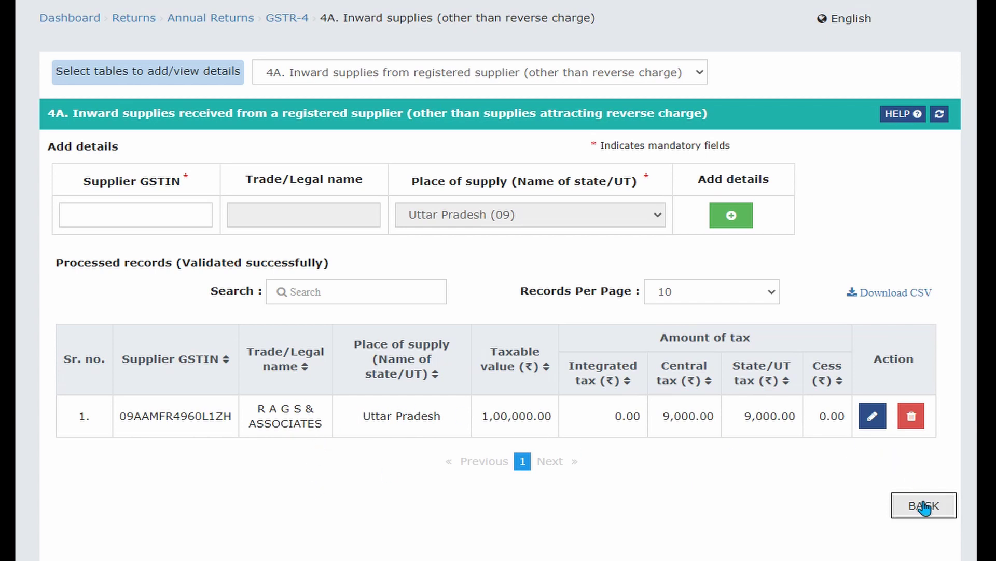
{"action": "left_click", "coordinate": [648, 74]}
Switch to table 4B, enter the supplier's GSTIN, and add an item details row.
{"action": "left_click", "coordinate": [596, 106]}
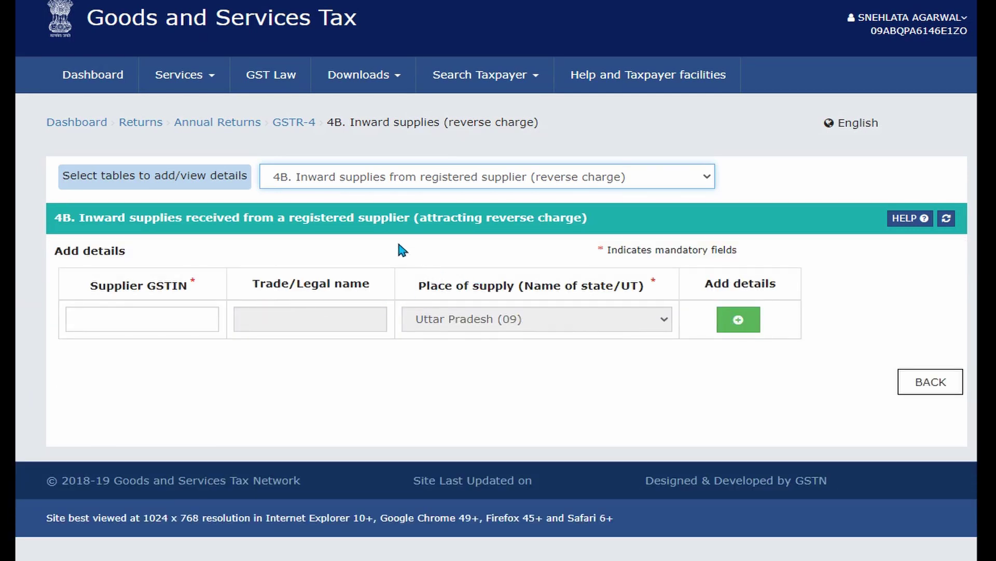
{"action": "left_click", "coordinate": [163, 325]}
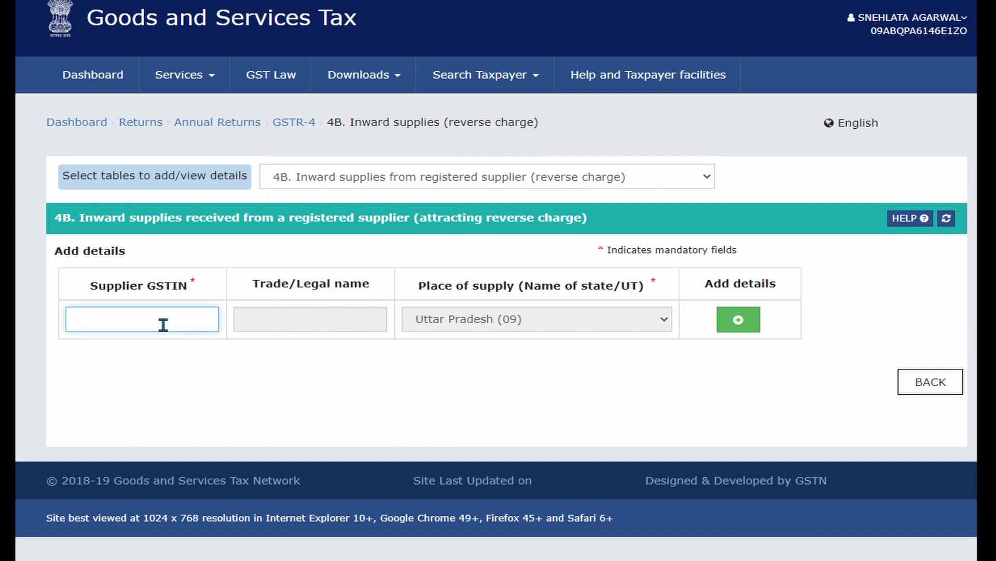
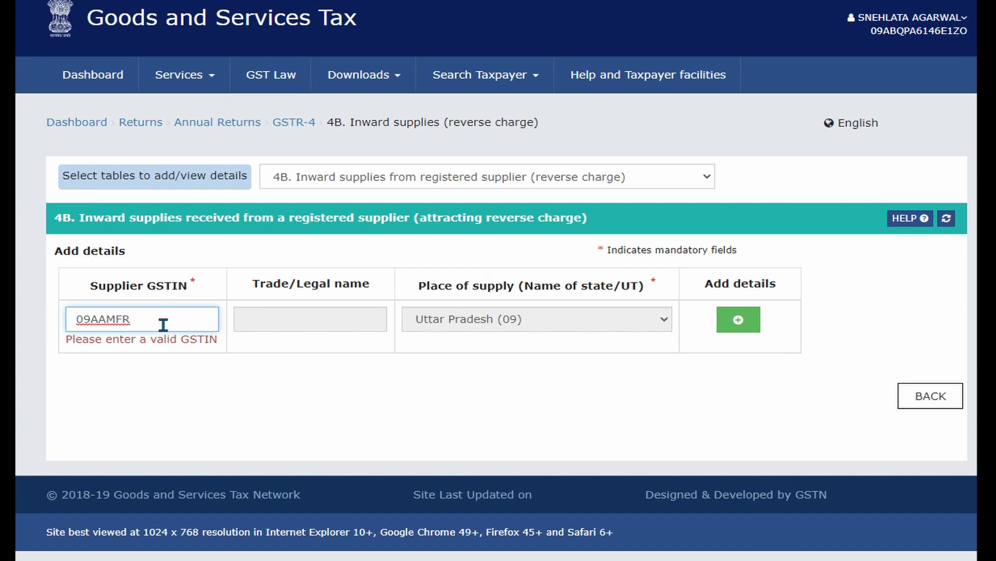
{"action": "left_click", "coordinate": [461, 410]}
{"action": "left_click", "coordinate": [741, 326]}
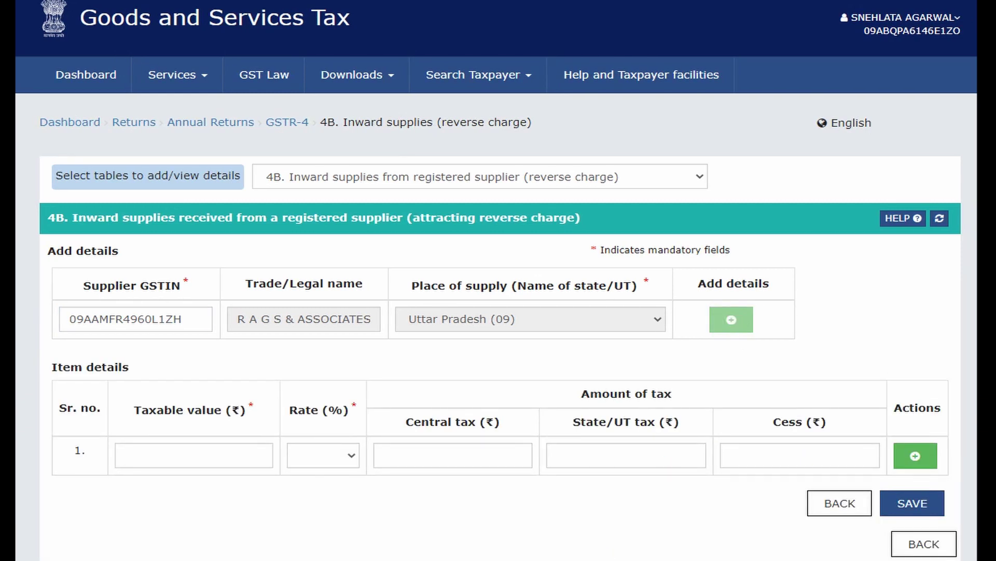
{"action": "scroll", "coordinate": [635, 484], "scroll_direction": "down", "scroll_amount": 1}
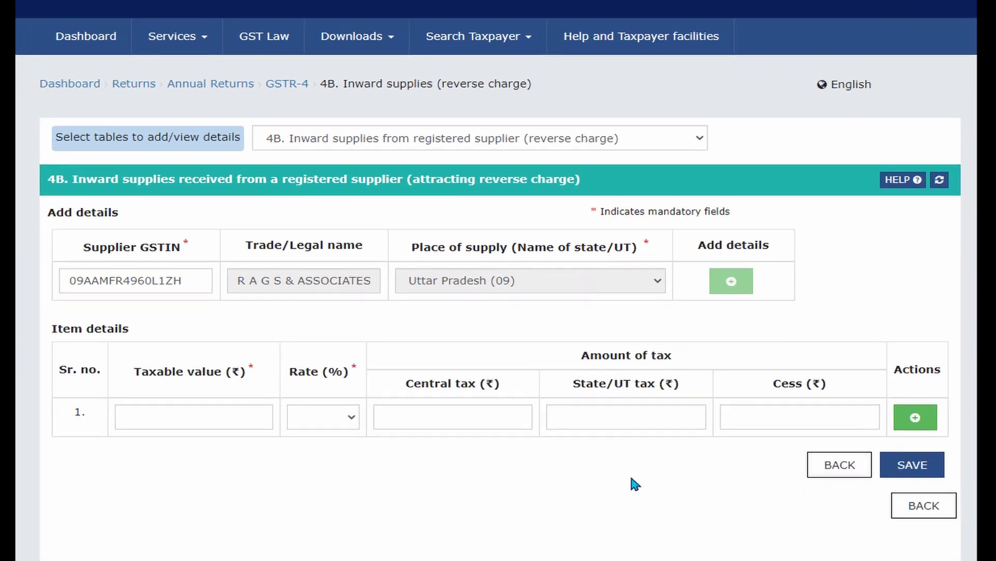
Enter taxable value 25,000 at 18% and save the reverse-charge record.
{"action": "left_click", "coordinate": [199, 415]}
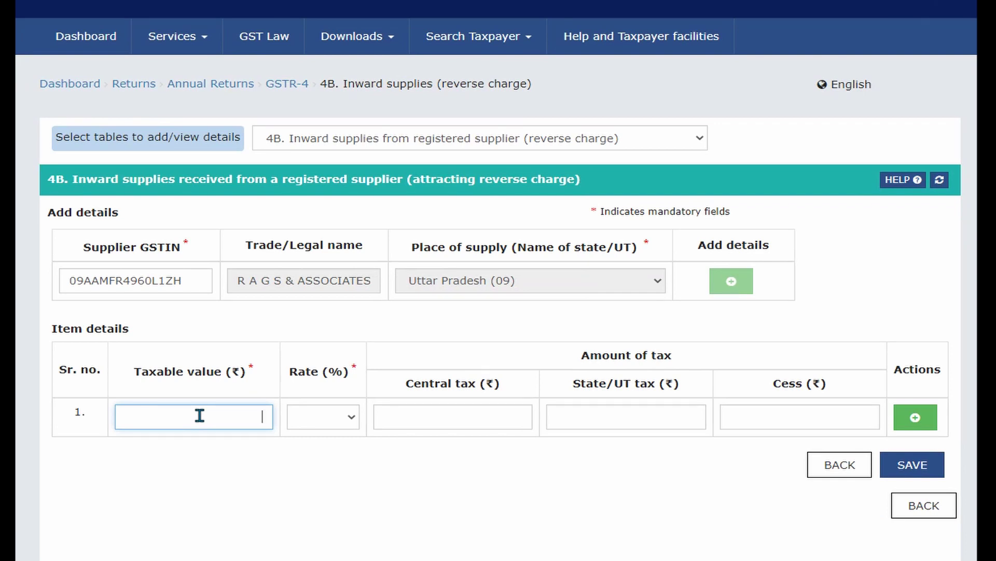
{"action": "type", "text": "25000"}
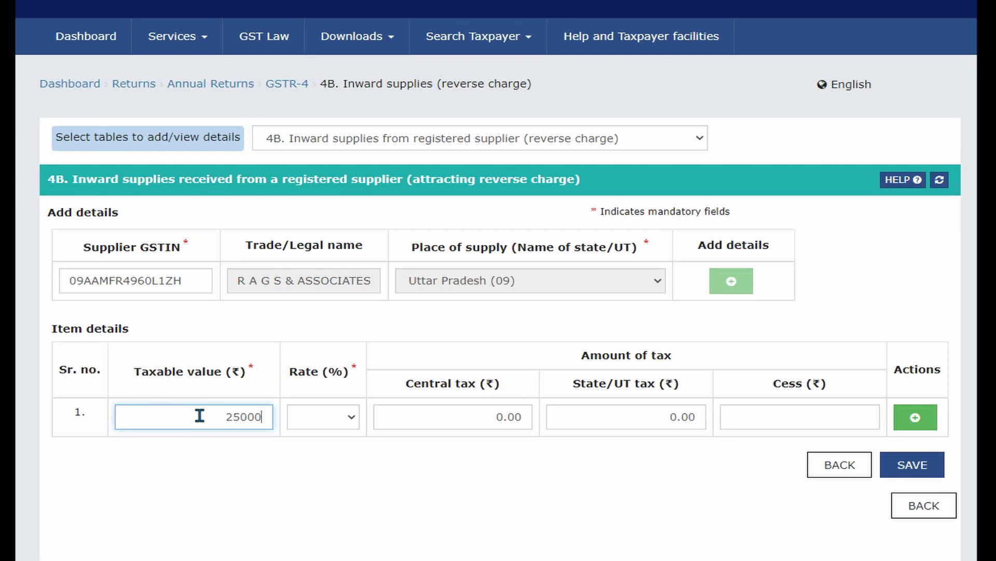
{"action": "left_click", "coordinate": [424, 494]}
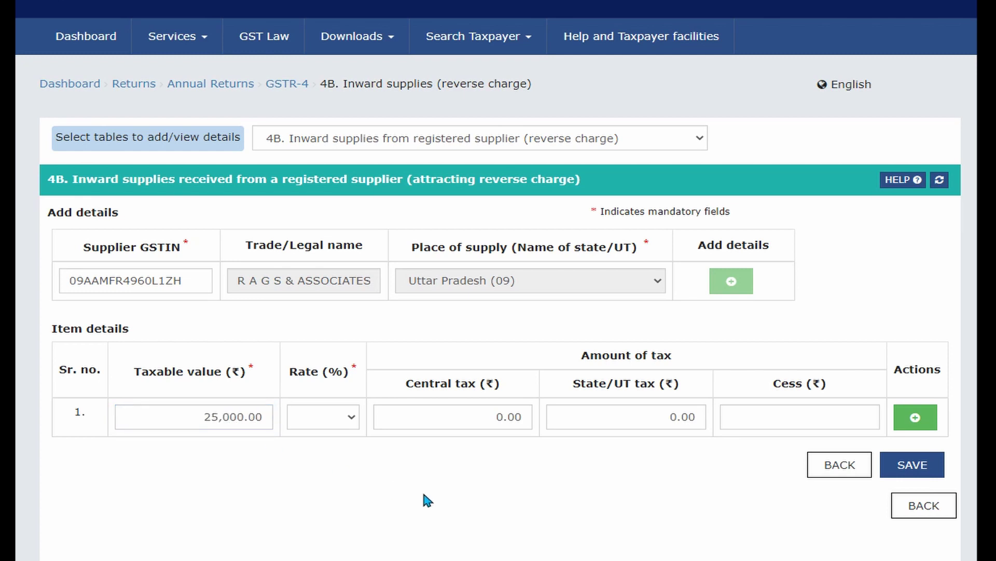
{"action": "left_click", "coordinate": [351, 418]}
{"action": "left_click", "coordinate": [319, 555]}
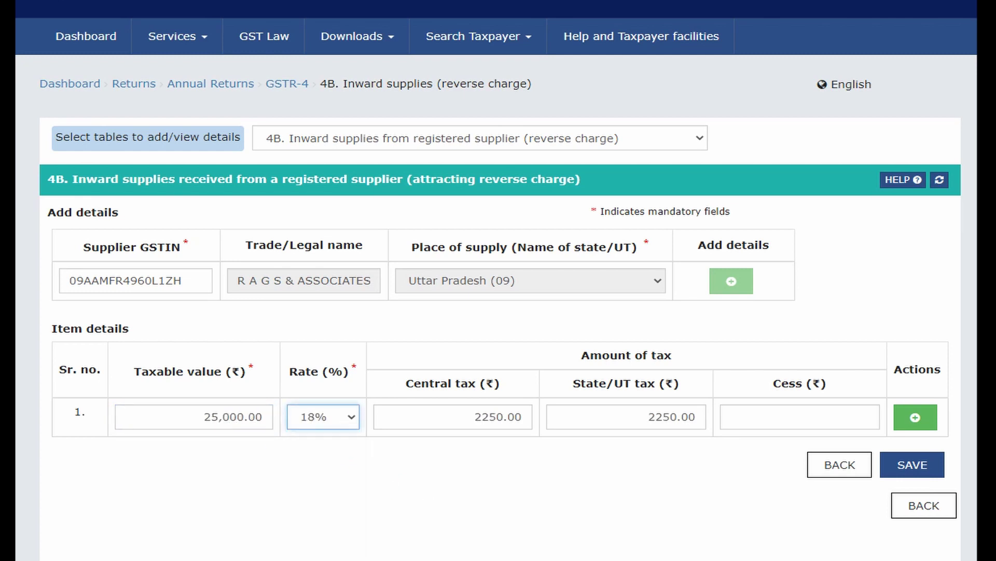
{"action": "left_click", "coordinate": [912, 467]}
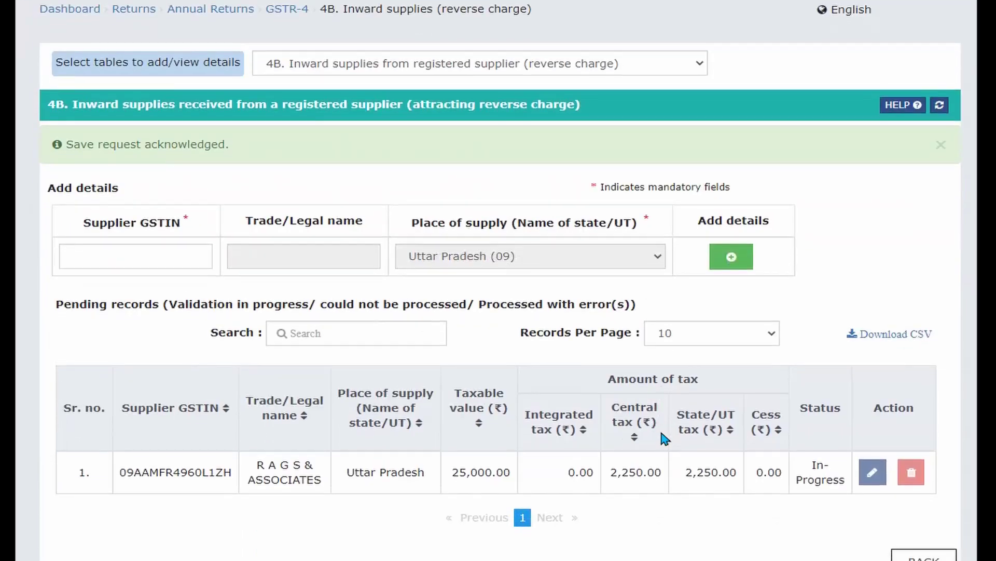
{"action": "scroll", "coordinate": [661, 433], "scroll_direction": "down", "scroll_amount": 1}
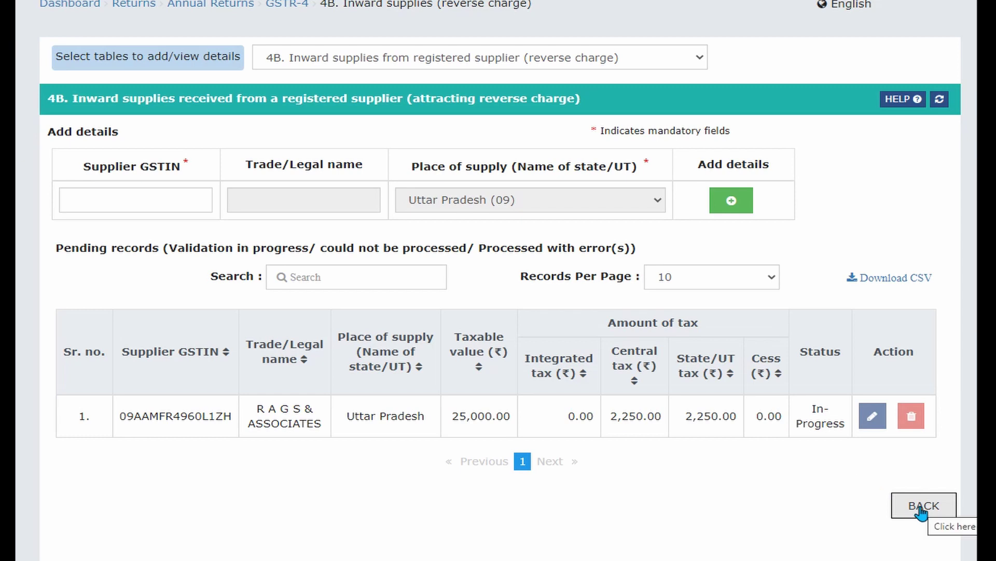
{"action": "left_click", "coordinate": [686, 57]}
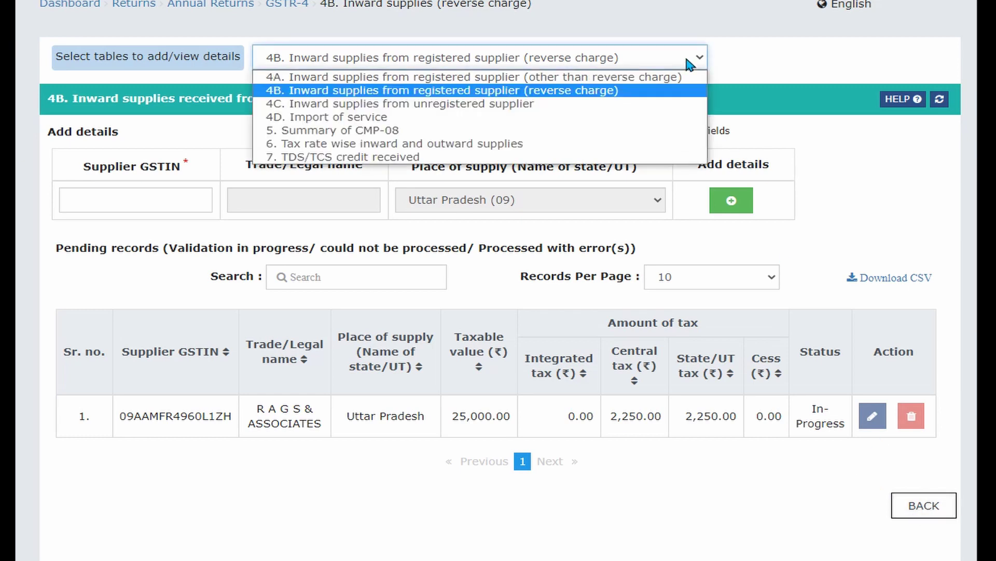
Switch to table 4C, enter trade name 'xyz', and add an item details row.
{"action": "left_click", "coordinate": [603, 111]}
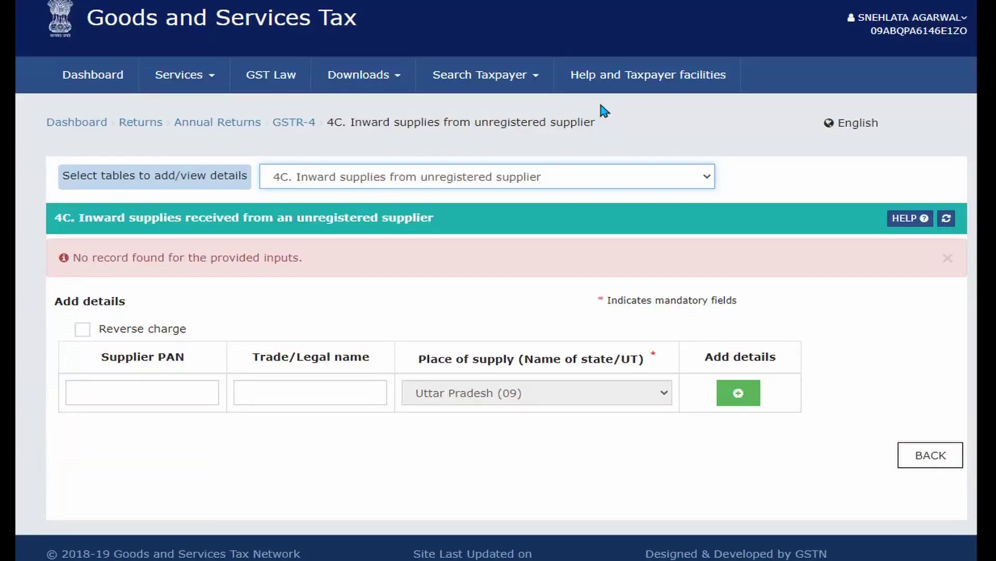
{"action": "left_click", "coordinate": [135, 390]}
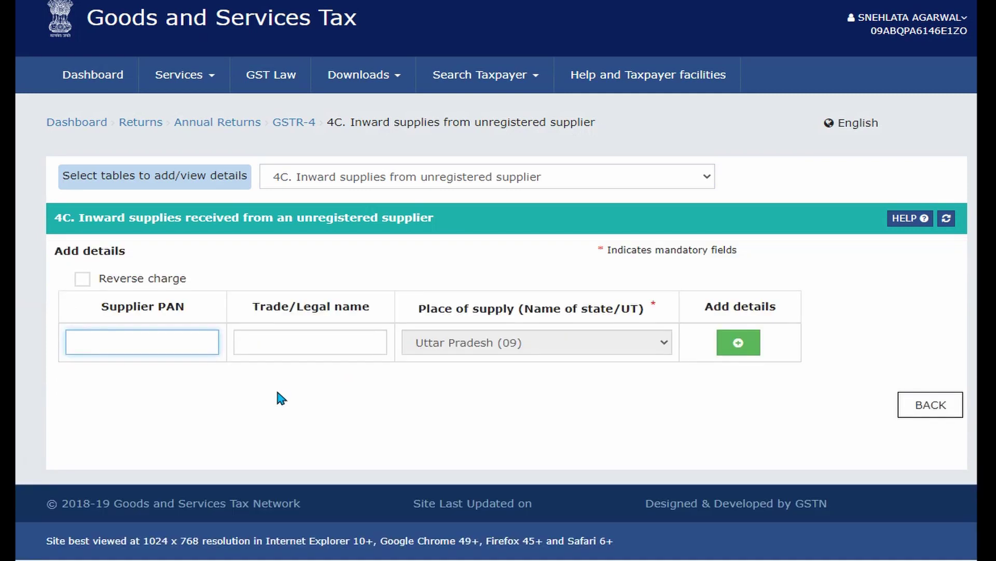
{"action": "left_click", "coordinate": [309, 338]}
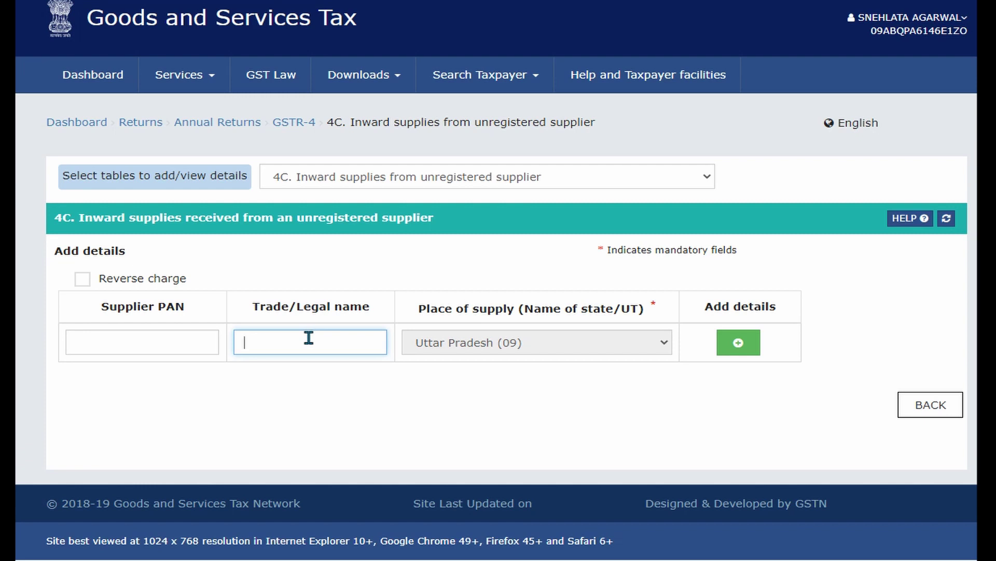
{"action": "type", "text": "xyz"}
{"action": "left_click", "coordinate": [408, 402]}
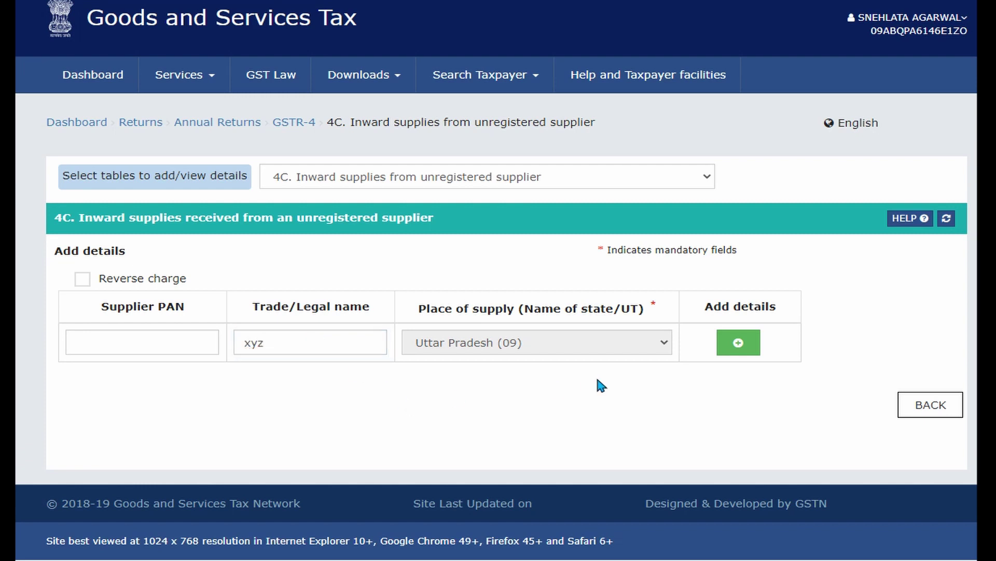
{"action": "left_click", "coordinate": [739, 343]}
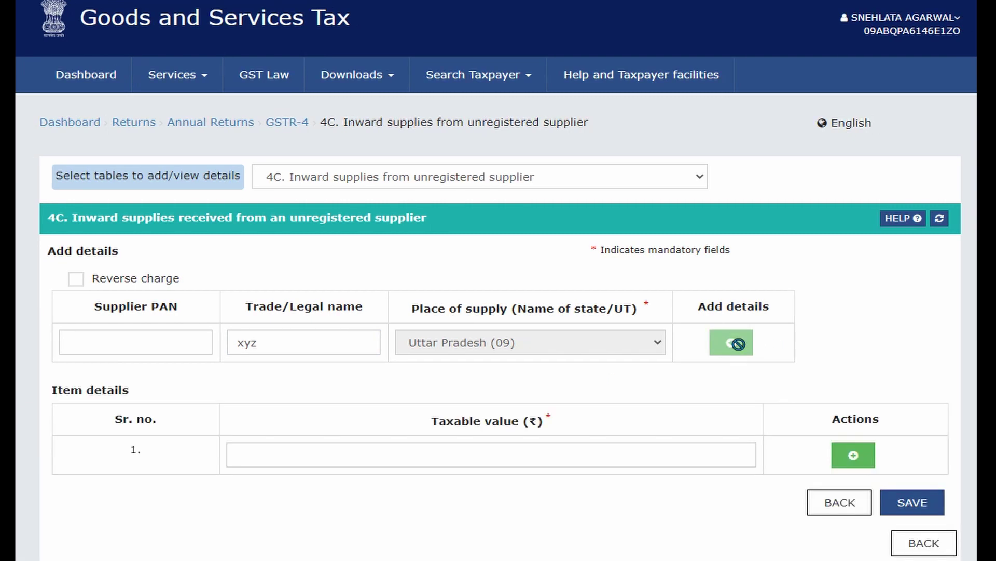
Enter taxable value 50,000 for supplier xyz and save the 4C record.
{"action": "left_click", "coordinate": [498, 452]}
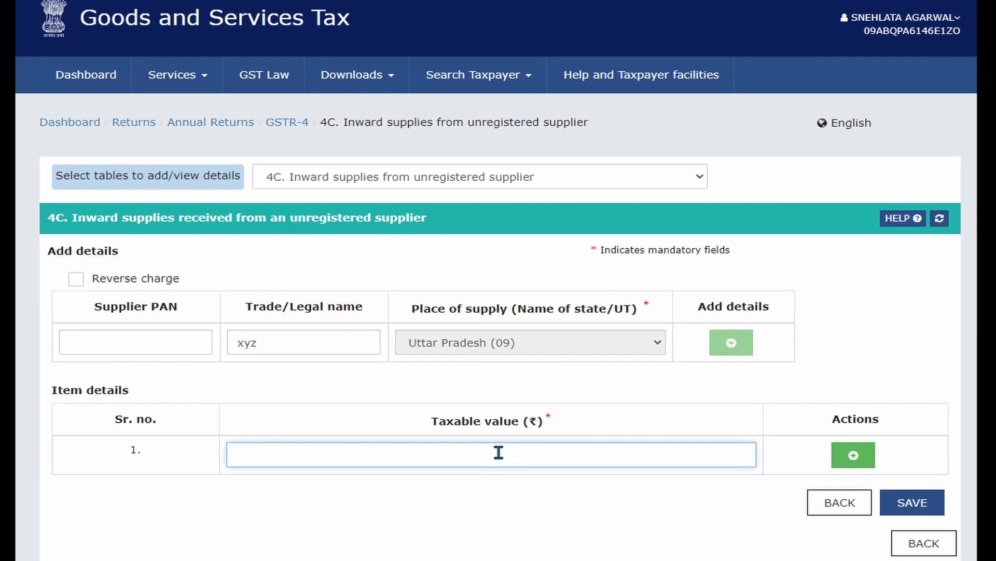
{"action": "type", "text": "50000"}
{"action": "left_click", "coordinate": [686, 513]}
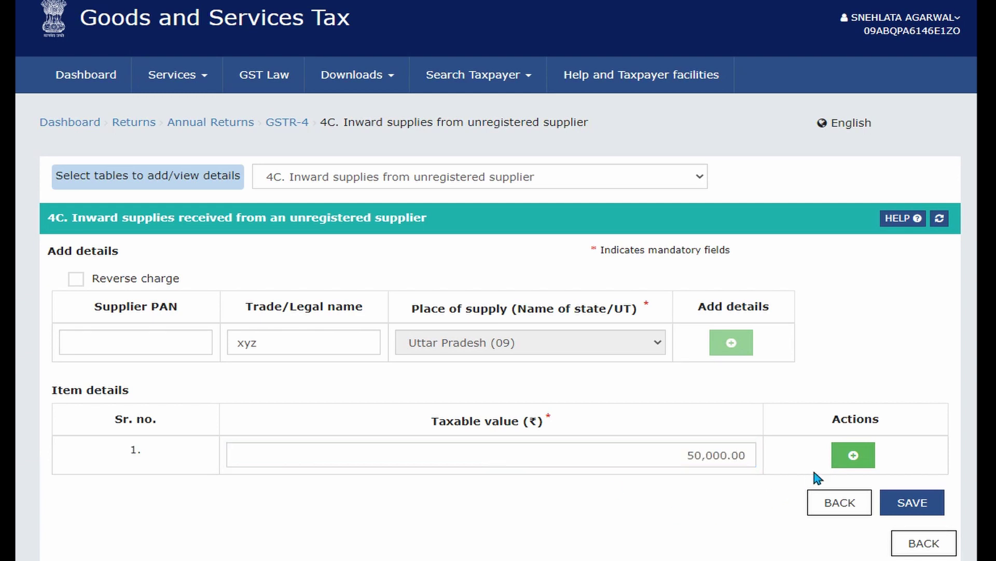
{"action": "left_click", "coordinate": [920, 507]}
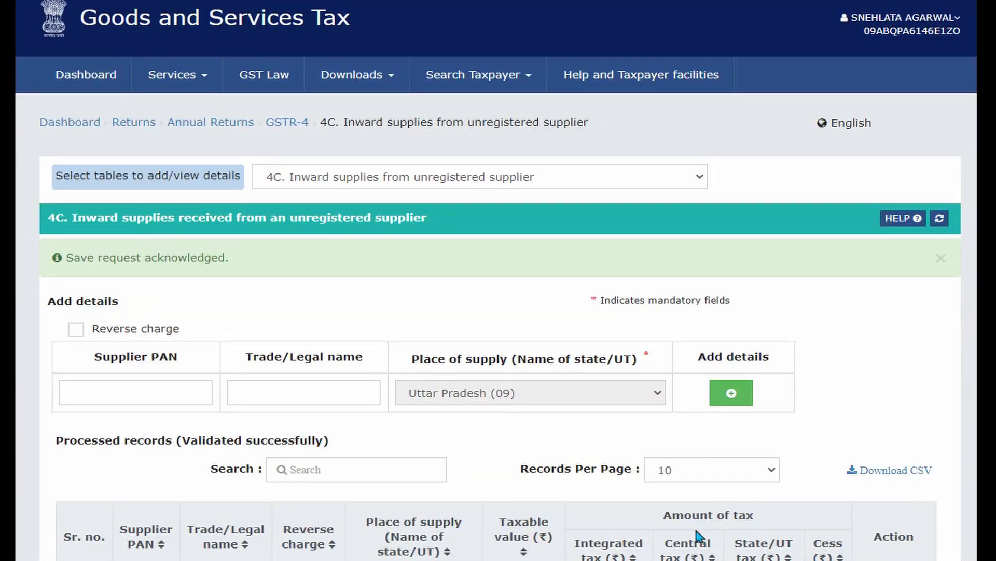
{"action": "scroll", "coordinate": [698, 536], "scroll_direction": "down", "scroll_amount": 3}
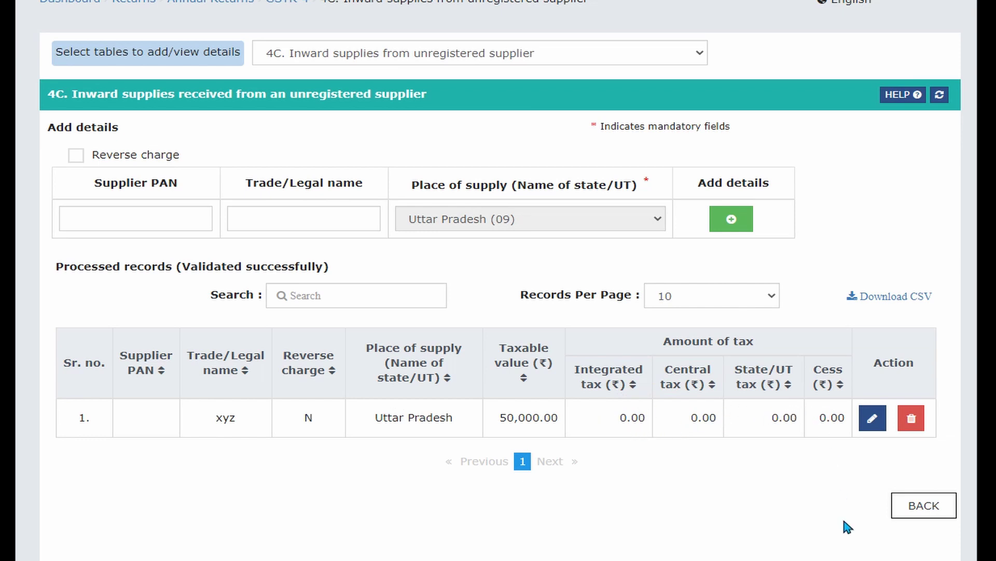
{"action": "left_click", "coordinate": [695, 53]}
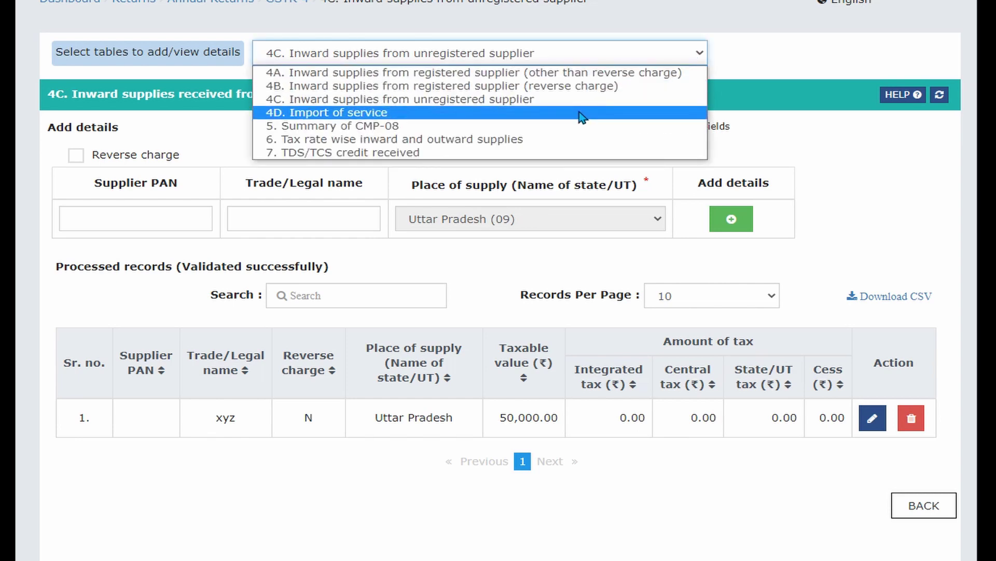
Confirm table 4D import of services is empty, then switch to Table 5 CMP-08 summary.
{"action": "left_click", "coordinate": [580, 113]}
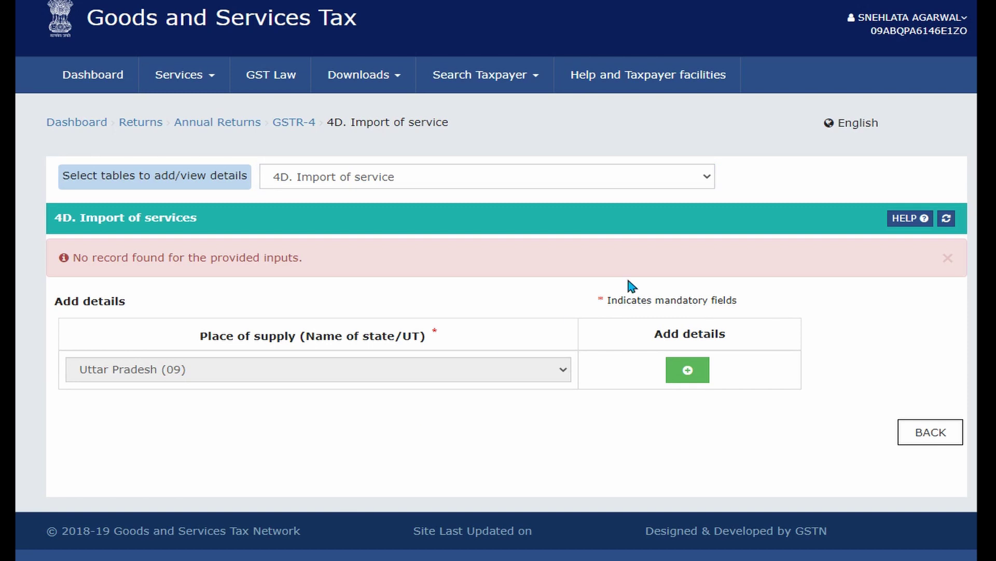
{"action": "left_click", "coordinate": [706, 179]}
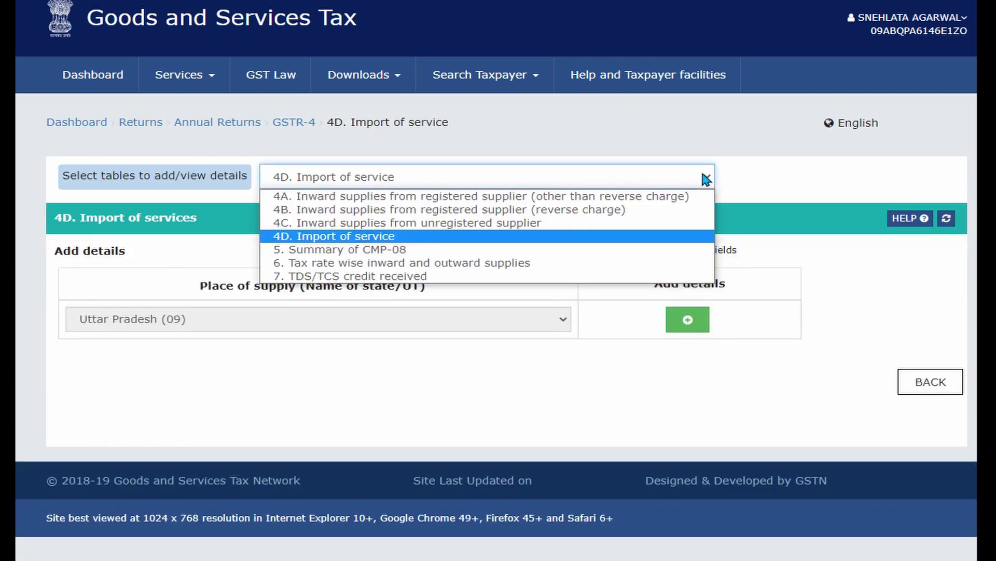
{"action": "left_click", "coordinate": [537, 251]}
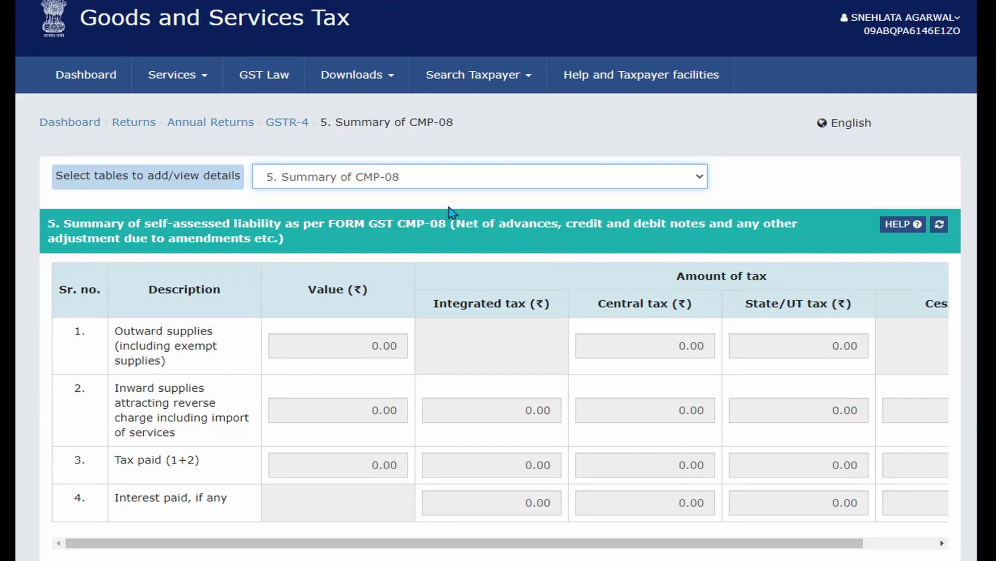
{"action": "left_click", "coordinate": [496, 207]}
{"action": "scroll", "coordinate": [439, 333], "scroll_direction": "down", "scroll_amount": 1}
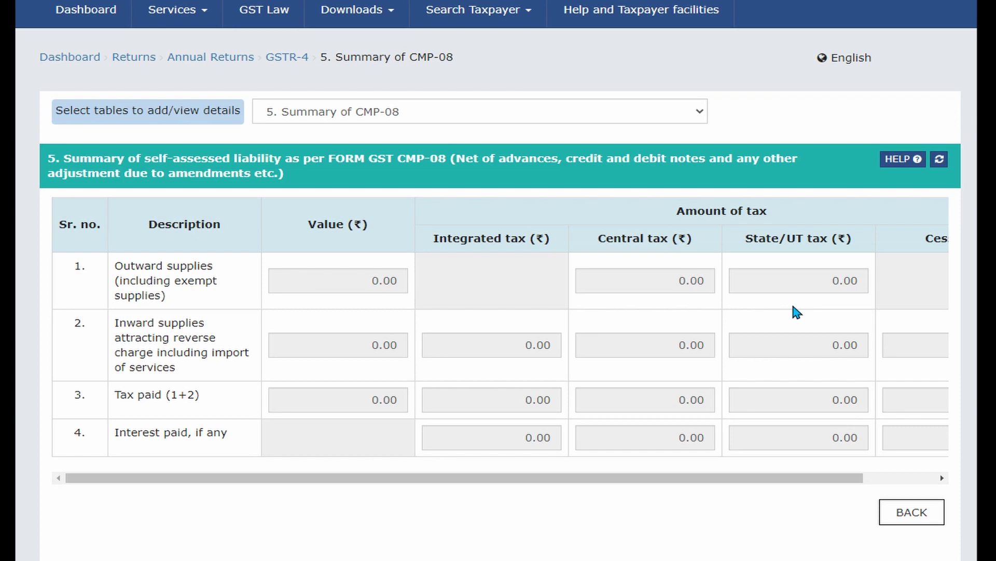
Review Table 5's outward, reverse-charge and tax-paid amounts, all showing 0.00.
{"action": "double_click", "coordinate": [373, 278]}
{"action": "double_click", "coordinate": [383, 345]}
{"action": "double_click", "coordinate": [380, 400]}
{"action": "left_click", "coordinate": [490, 399]}
{"action": "double_click", "coordinate": [538, 346]}
{"action": "left_click", "coordinate": [534, 399]}
{"action": "double_click", "coordinate": [690, 399]}
{"action": "double_click", "coordinate": [689, 344]}
{"action": "double_click", "coordinate": [678, 280]}
{"action": "double_click", "coordinate": [846, 281]}
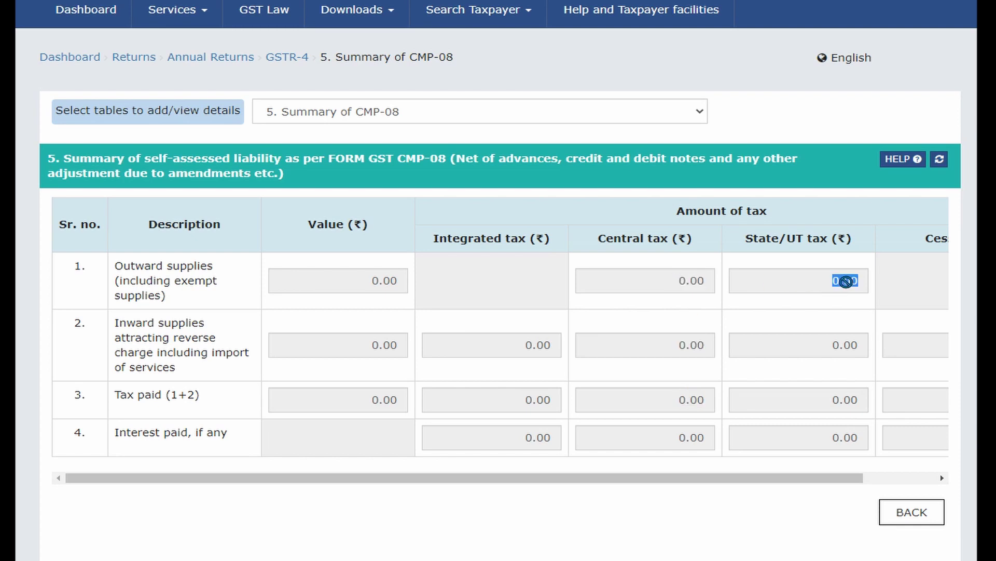
{"action": "double_click", "coordinate": [841, 349]}
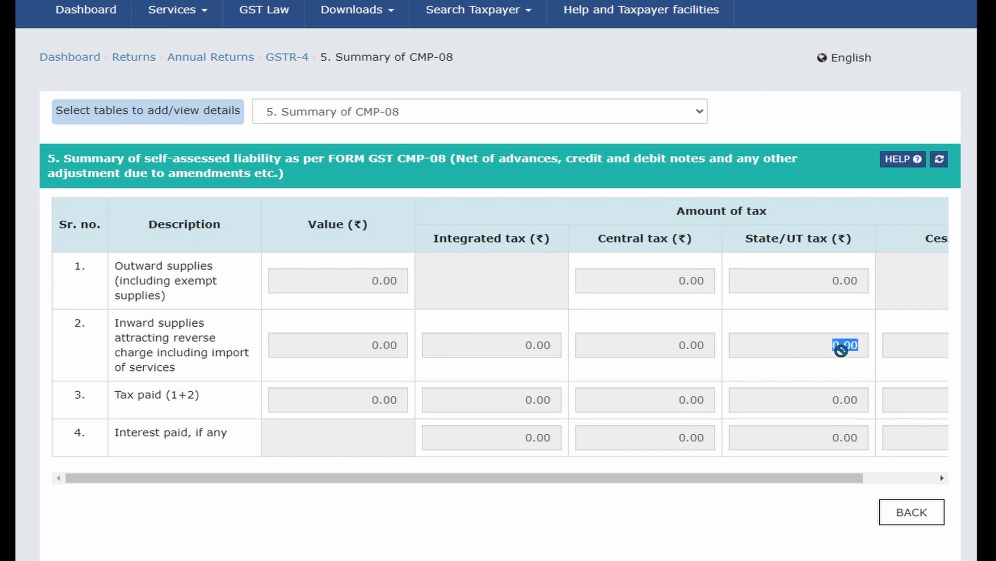
{"action": "left_click", "coordinate": [806, 360]}
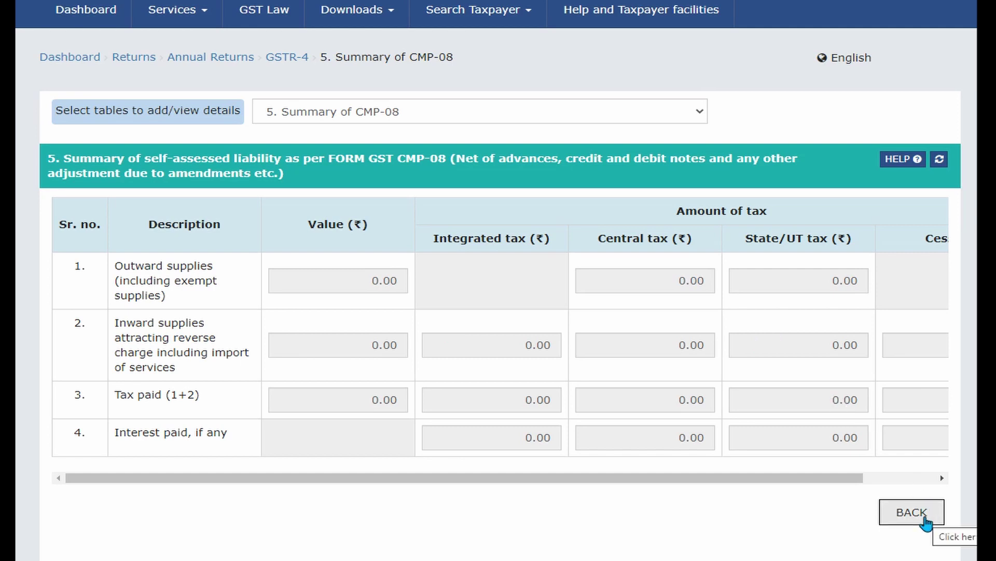
{"action": "left_click", "coordinate": [699, 112]}
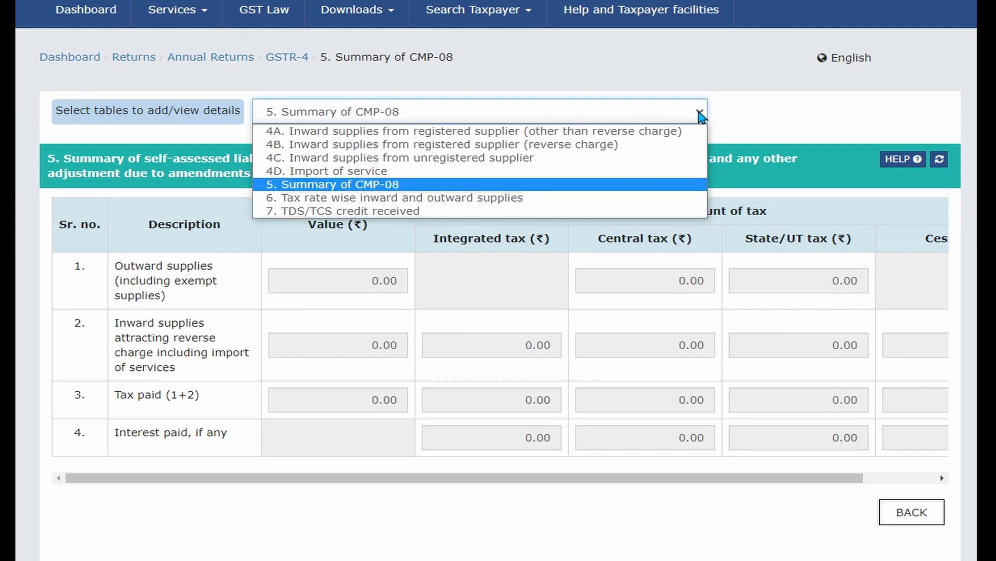
{"action": "left_click", "coordinate": [586, 198]}
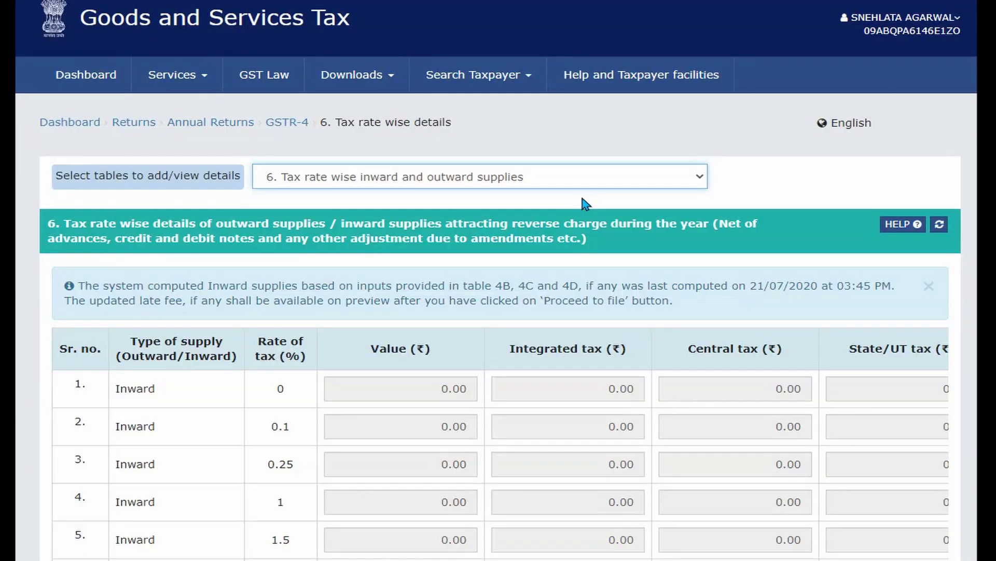
{"action": "scroll", "coordinate": [502, 268], "scroll_direction": "down", "scroll_amount": 1}
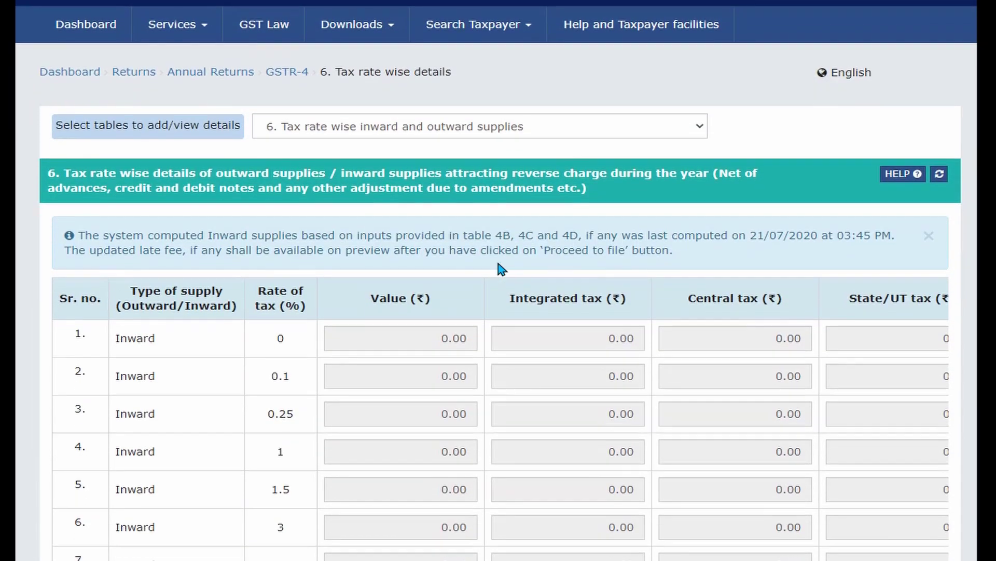
{"action": "scroll", "coordinate": [497, 263], "scroll_direction": "down", "scroll_amount": 1}
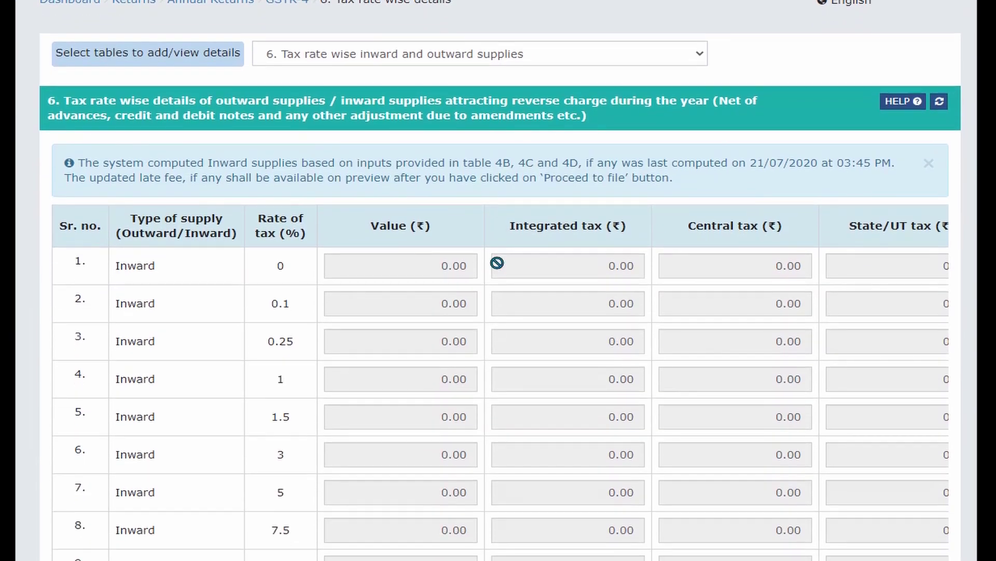
{"action": "scroll", "coordinate": [497, 264], "scroll_direction": "down", "scroll_amount": 1}
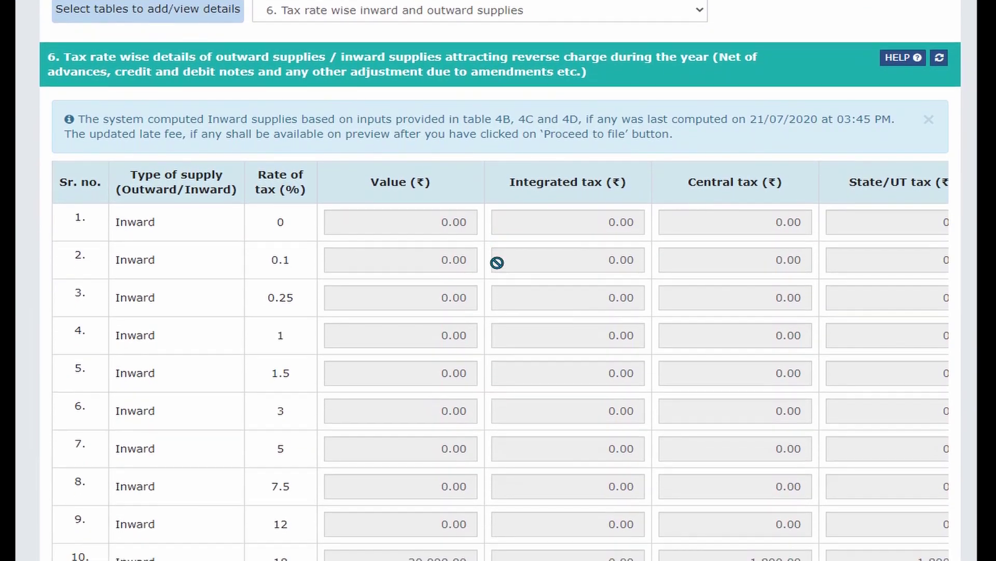
{"action": "scroll", "coordinate": [497, 262], "scroll_direction": "down", "scroll_amount": 2}
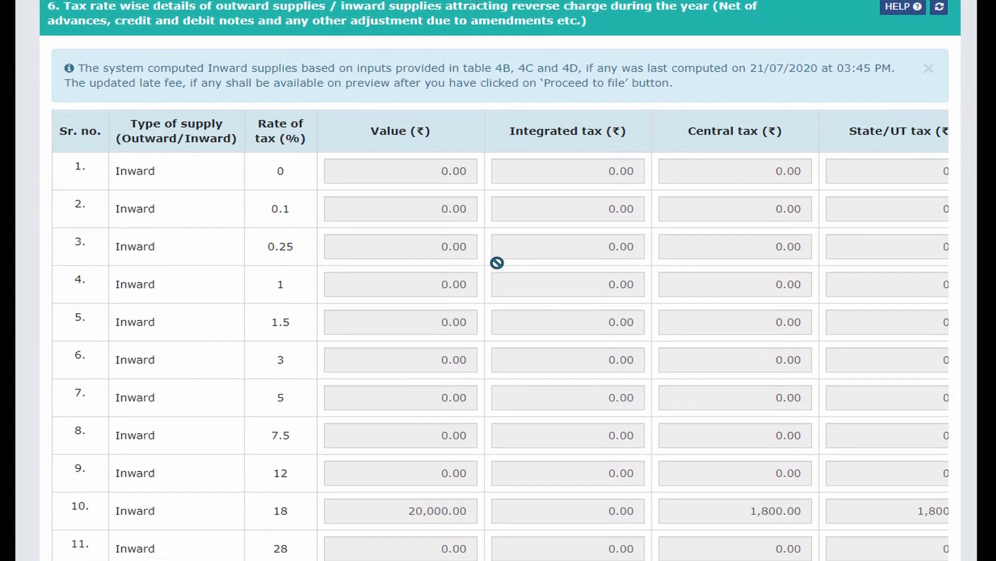
{"action": "scroll", "coordinate": [497, 263], "scroll_direction": "down", "scroll_amount": 1}
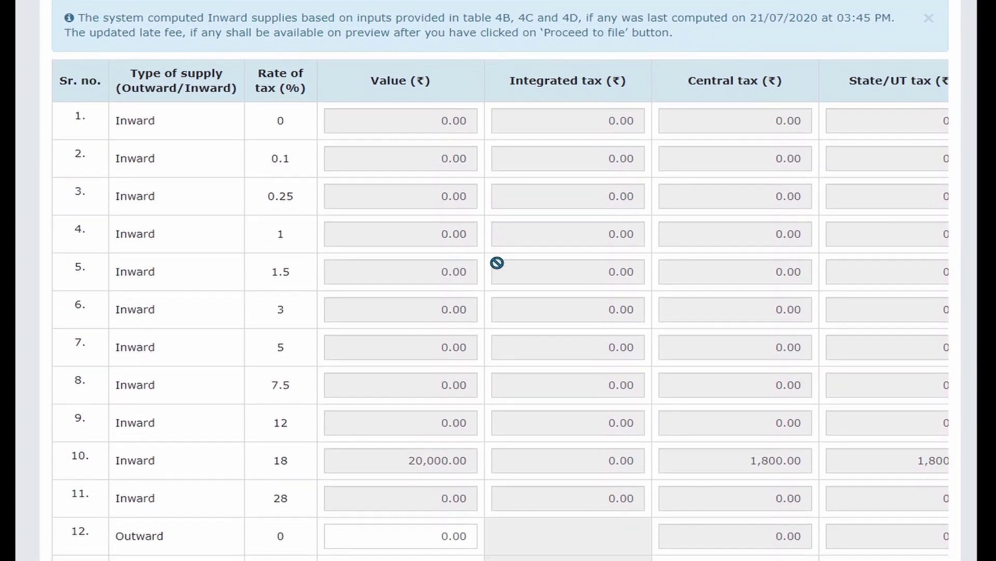
{"action": "scroll", "coordinate": [497, 263], "scroll_direction": "up", "scroll_amount": 1}
{"action": "scroll", "coordinate": [497, 263], "scroll_direction": "up", "scroll_amount": 3}
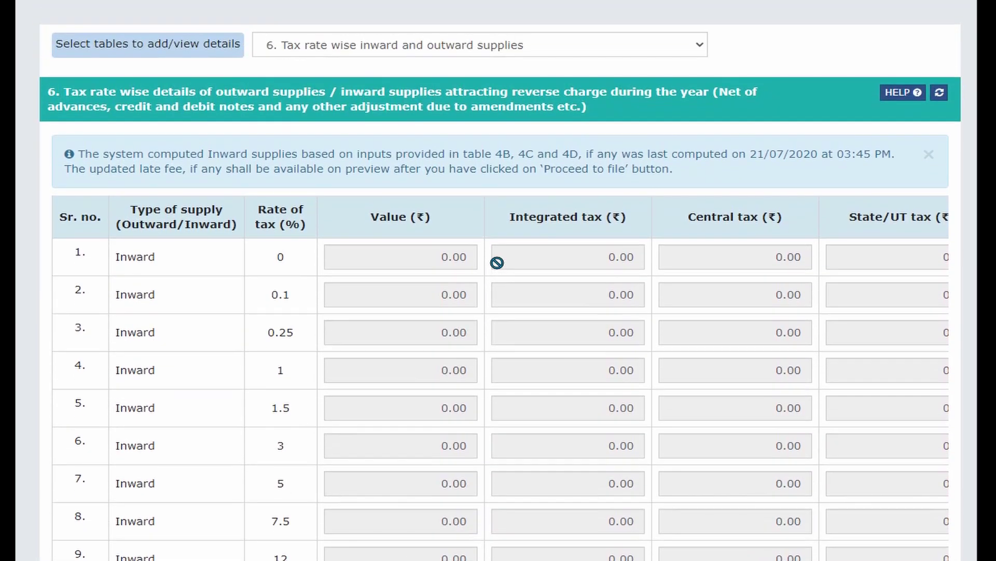
{"action": "scroll", "coordinate": [497, 262], "scroll_direction": "down", "scroll_amount": 3}
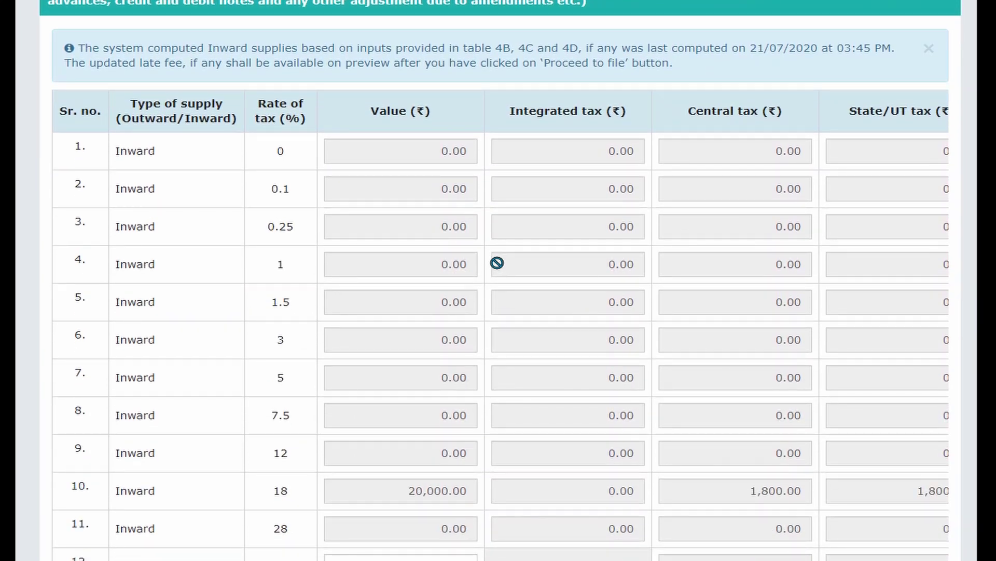
{"action": "scroll", "coordinate": [497, 263], "scroll_direction": "down", "scroll_amount": 2}
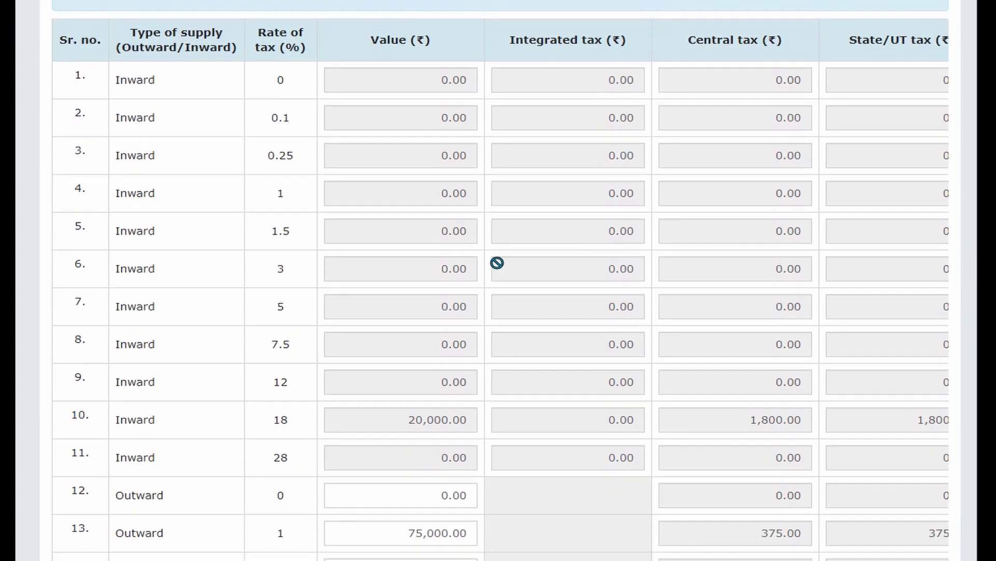
{"action": "scroll", "coordinate": [497, 263], "scroll_direction": "up", "scroll_amount": 2}
{"action": "scroll", "coordinate": [498, 263], "scroll_direction": "up", "scroll_amount": 1}
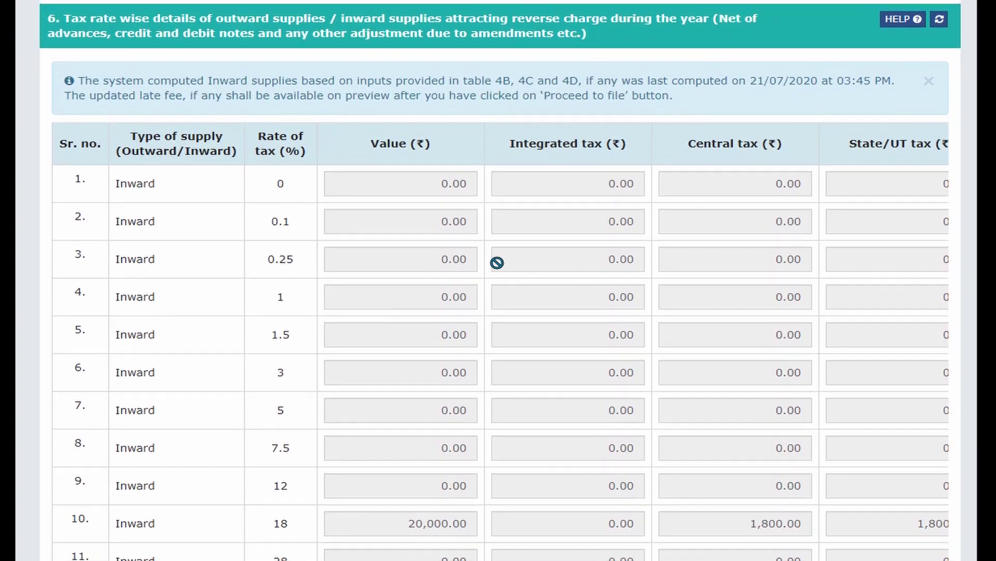
{"action": "scroll", "coordinate": [497, 263], "scroll_direction": "up", "scroll_amount": 2}
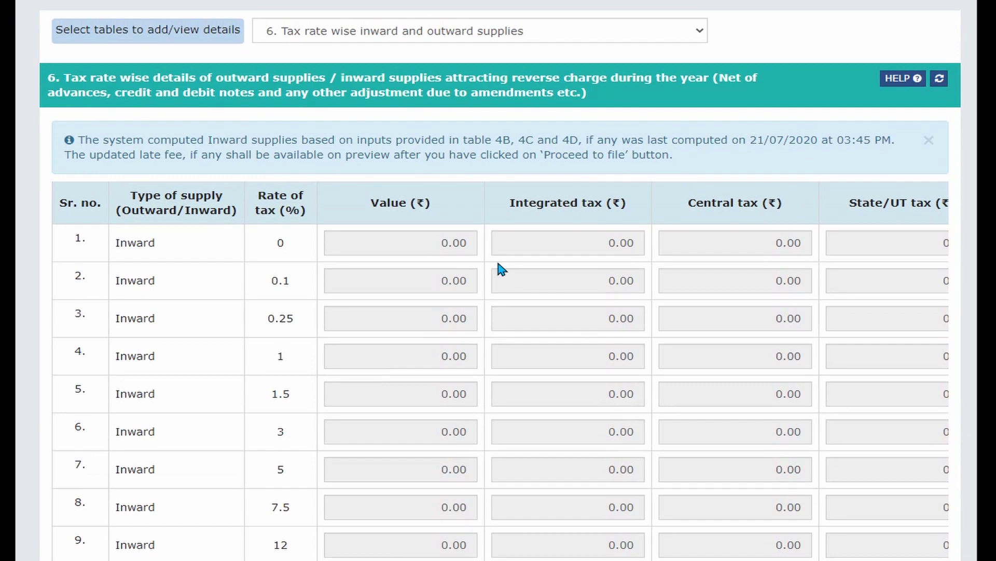
{"action": "scroll", "coordinate": [498, 264], "scroll_direction": "down", "scroll_amount": 2}
{"action": "scroll", "coordinate": [497, 263], "scroll_direction": "up", "scroll_amount": 1}
{"action": "scroll", "coordinate": [497, 263], "scroll_direction": "up", "scroll_amount": 1}
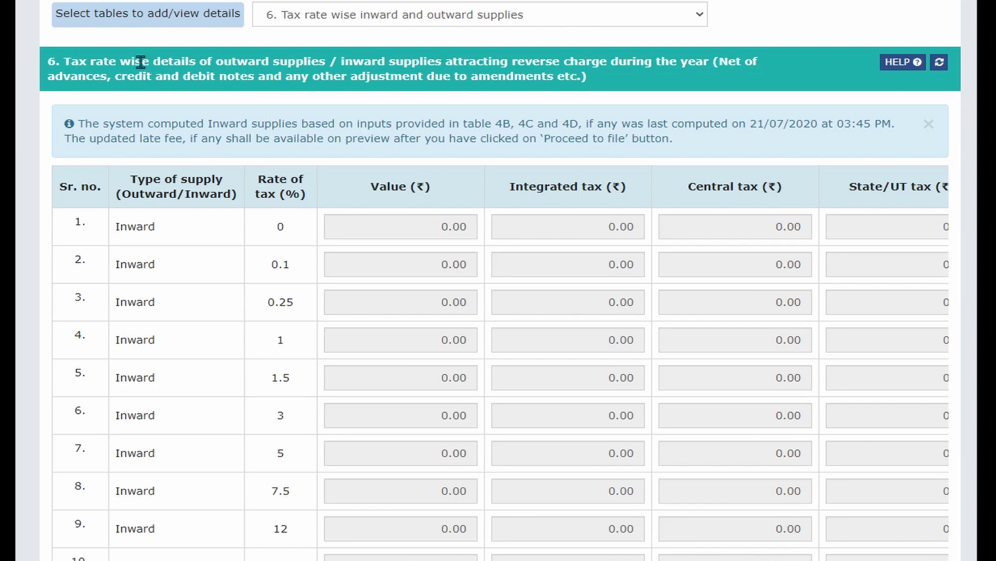
{"action": "left_click_drag", "start_coordinate": [167, 61], "coordinate": [330, 61]}
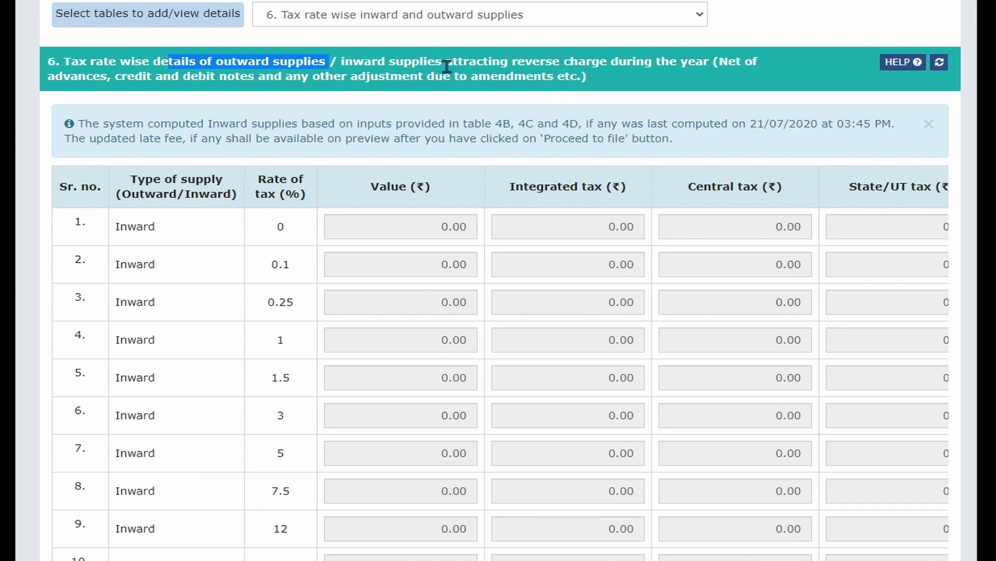
{"action": "scroll", "coordinate": [394, 310], "scroll_direction": "down", "scroll_amount": 3}
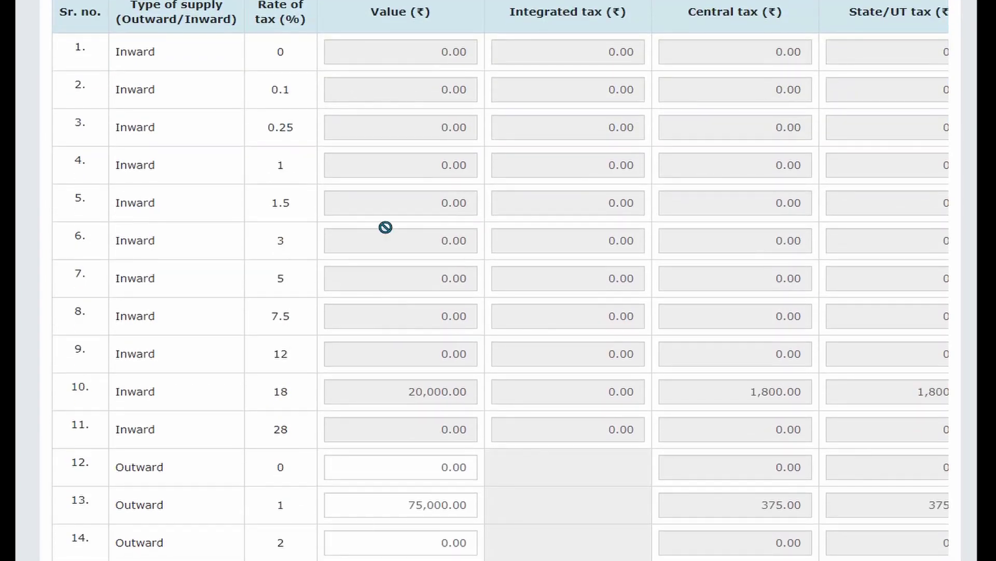
{"action": "double_click", "coordinate": [373, 49]}
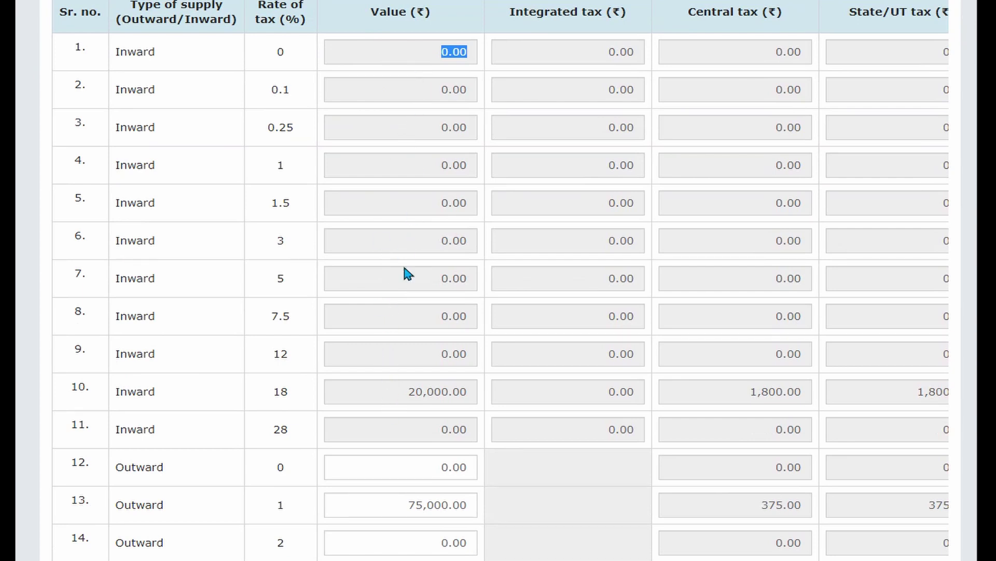
{"action": "double_click", "coordinate": [428, 357]}
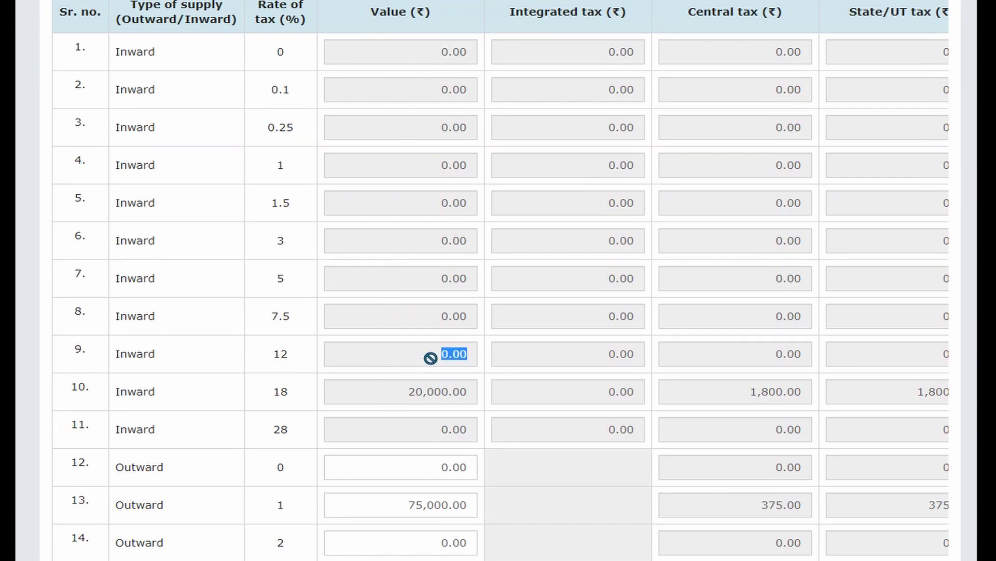
{"action": "double_click", "coordinate": [438, 310]}
{"action": "scroll", "coordinate": [439, 310], "scroll_direction": "up", "scroll_amount": 3}
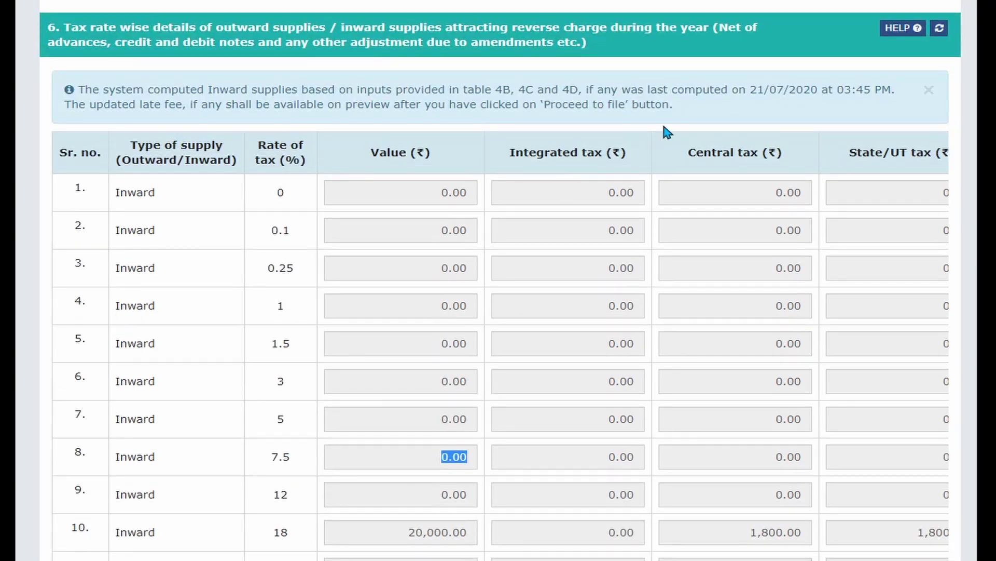
{"action": "left_click_drag", "start_coordinate": [404, 92], "coordinate": [713, 107]}
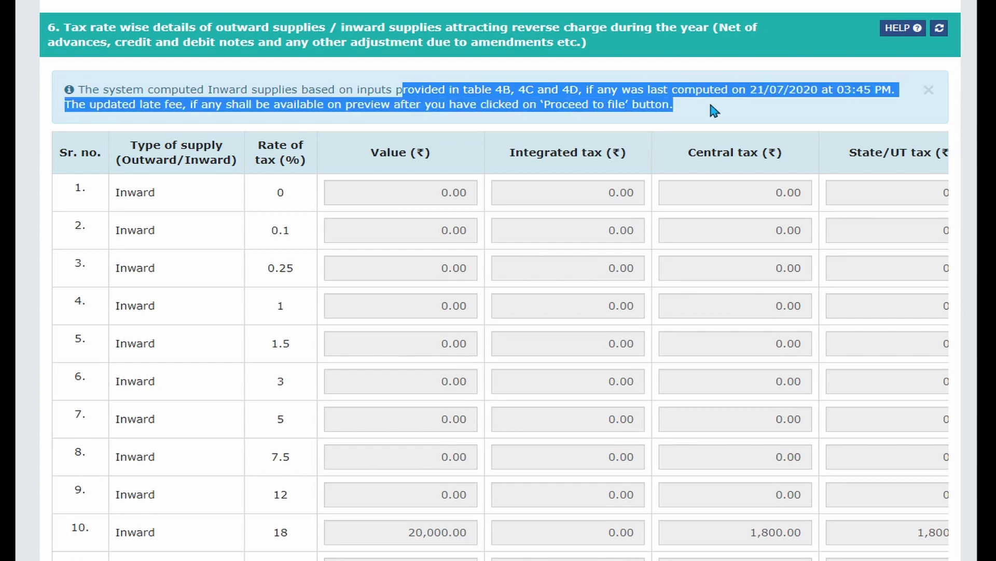
{"action": "left_click", "coordinate": [475, 163]}
{"action": "scroll", "coordinate": [447, 426], "scroll_direction": "down", "scroll_amount": 2}
{"action": "scroll", "coordinate": [447, 426], "scroll_direction": "down", "scroll_amount": 2}
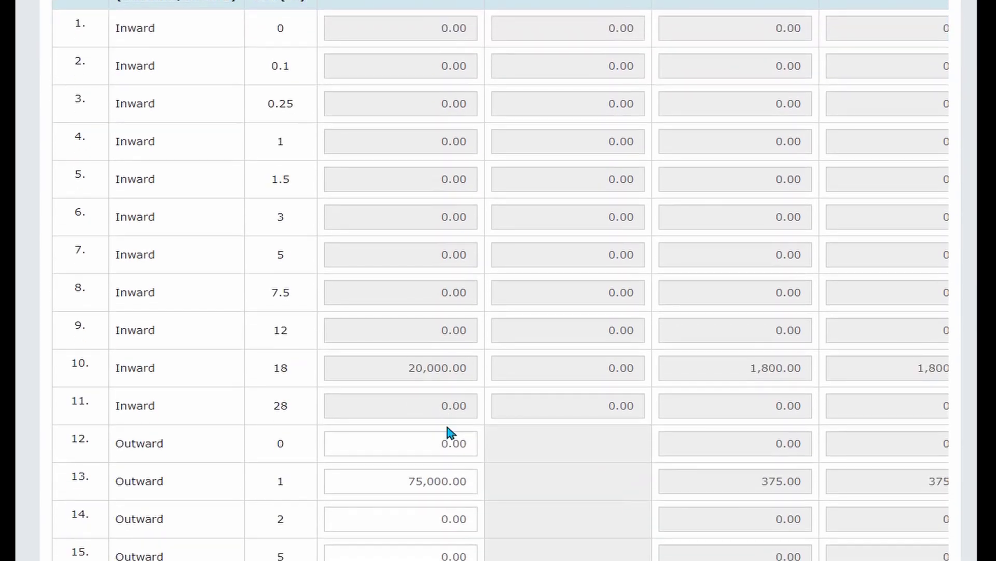
{"action": "left_click_drag", "start_coordinate": [64, 402], "coordinate": [91, 401]}
{"action": "scroll", "coordinate": [375, 443], "scroll_direction": "down", "scroll_amount": 2}
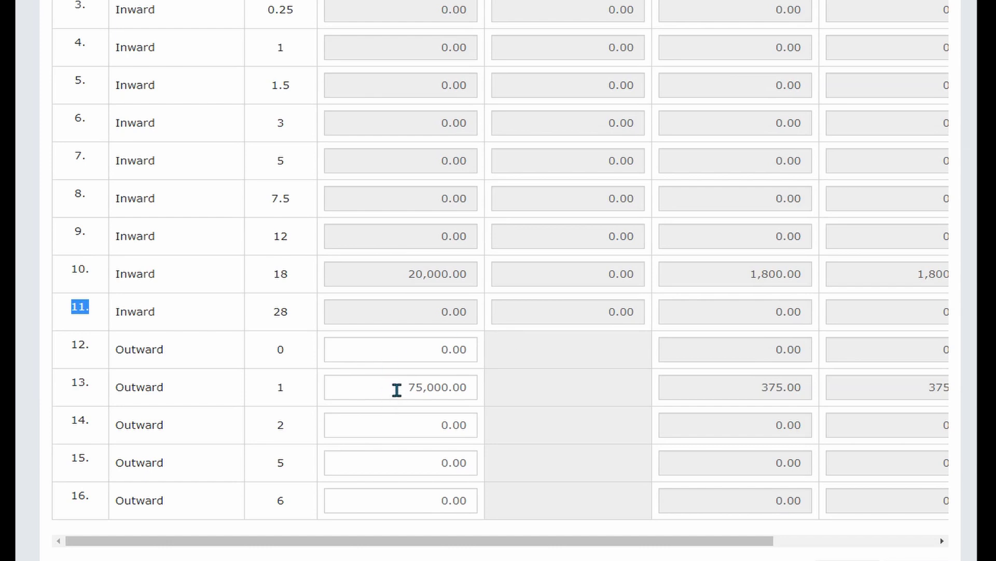
{"action": "left_click_drag", "start_coordinate": [397, 389], "coordinate": [514, 401]}
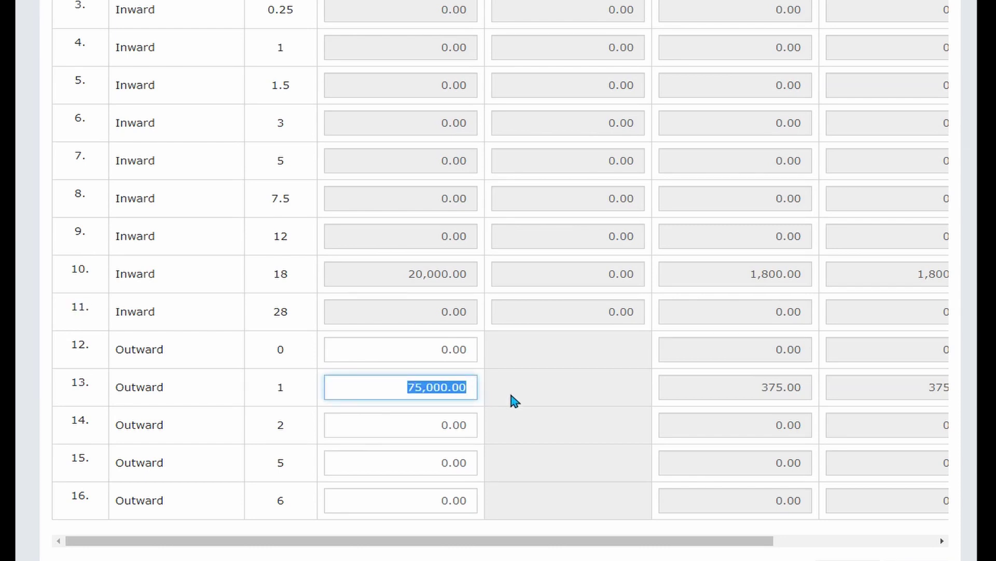
Replace row 13's 1% outward value with 1,20,000, yielding 600.00 central and state tax.
{"action": "key", "text": "Right"}
{"action": "key", "text": "BackSpace"}
{"action": "key", "text": "BackSpace"}
{"action": "key", "text": "BackSpace"}
{"action": "key", "text": "BackSpace"}
{"action": "key", "text": "BackSpace"}
{"action": "key", "text": "BackSpace"}
{"action": "key", "text": "BackSpace"}
{"action": "key", "text": "BackSpace"}
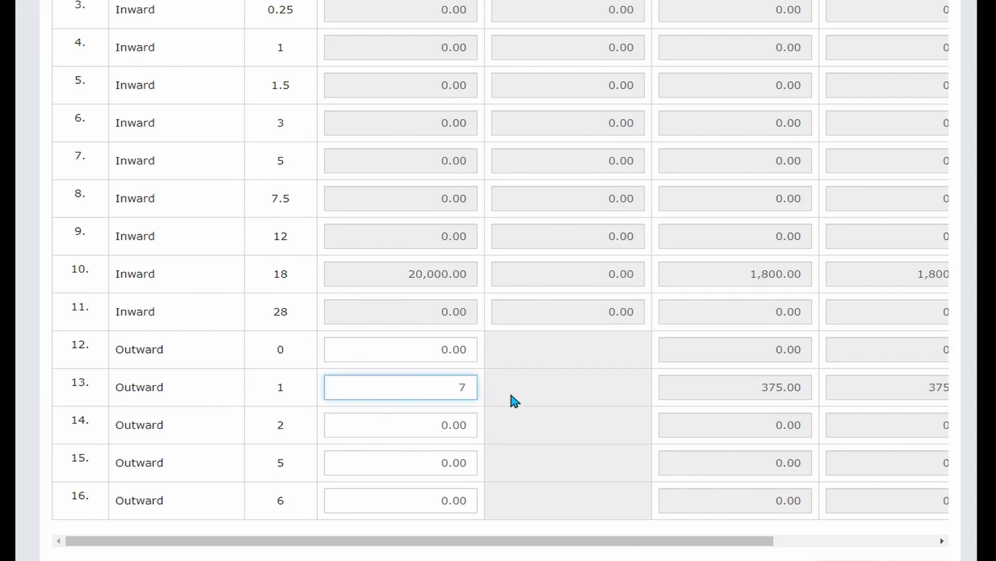
{"action": "left_click", "coordinate": [529, 396]}
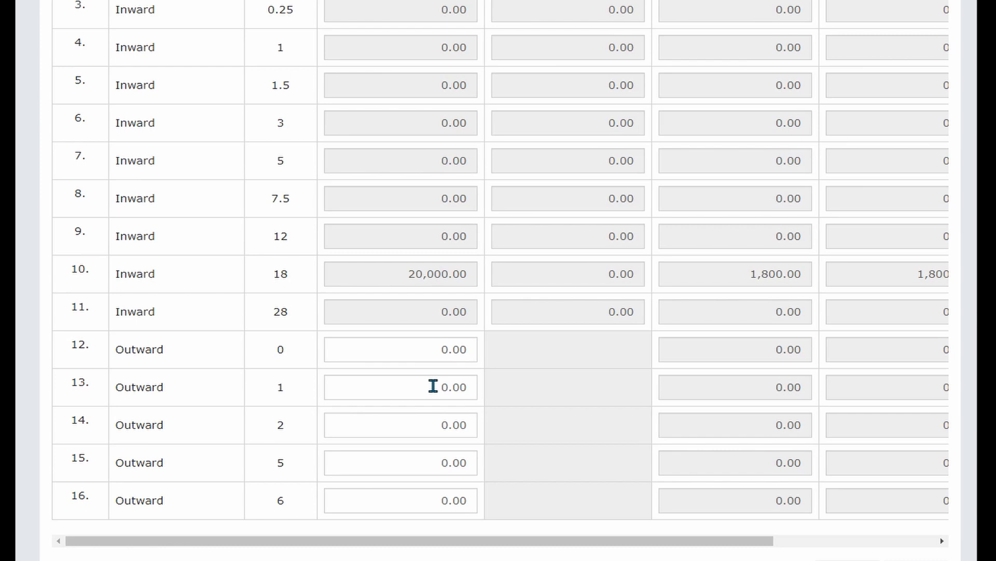
{"action": "left_click", "coordinate": [433, 386]}
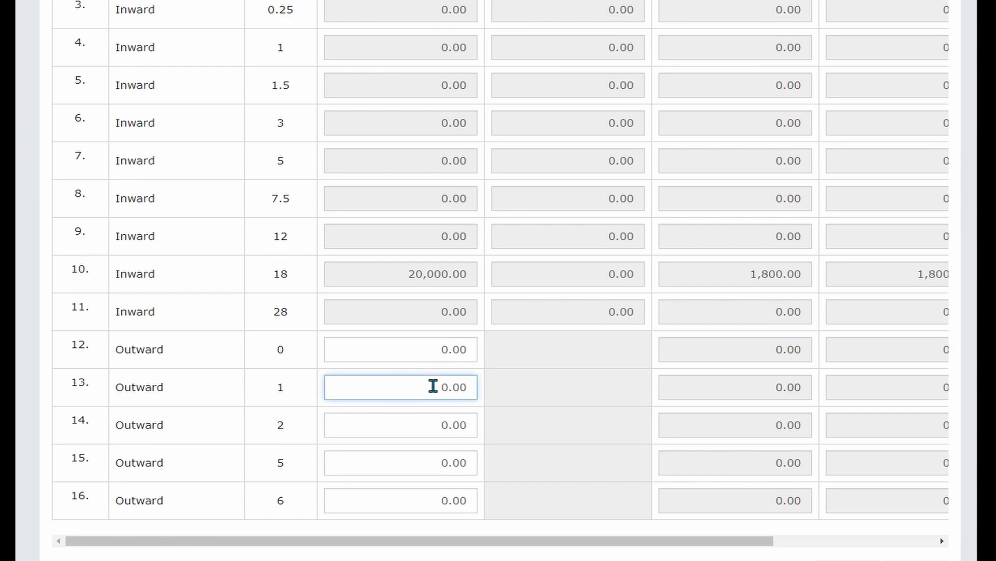
{"action": "type", "text": "1200000"}
{"action": "key", "text": "BackSpace"}
{"action": "left_click", "coordinate": [574, 393]}
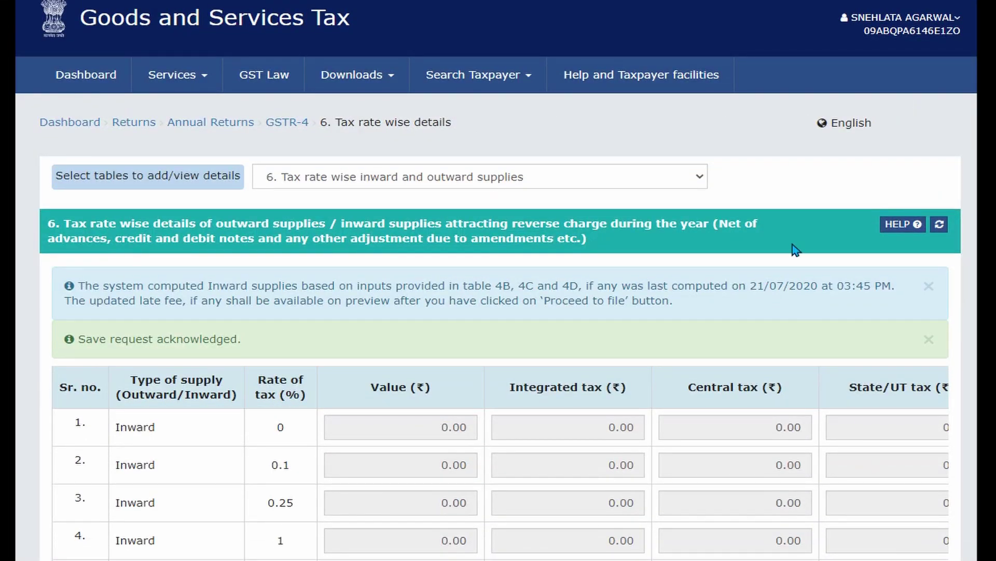
{"action": "left_click", "coordinate": [694, 170]}
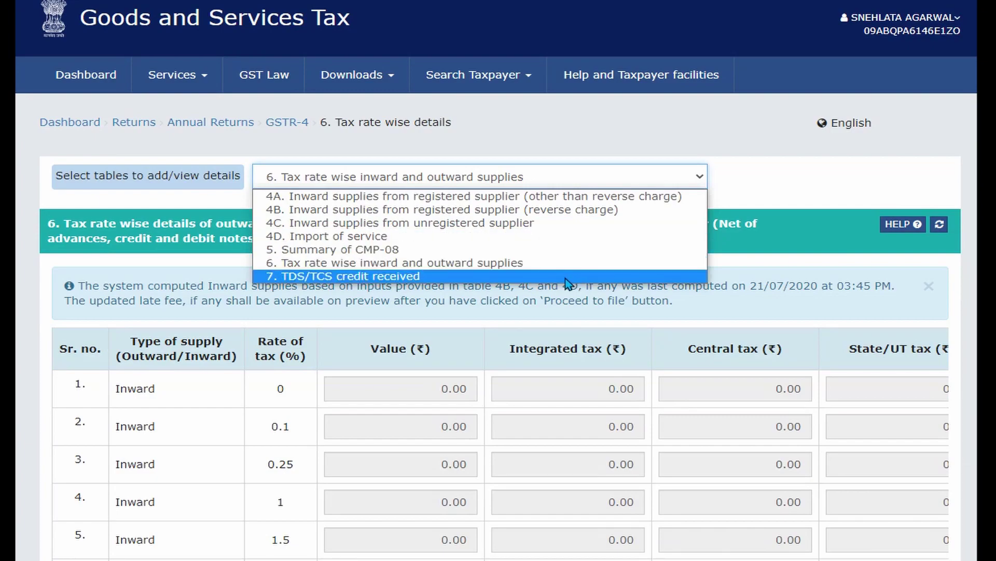
Review the empty table 7 TDS/TCS credit received, then go back to the GSTR-4 main page.
{"action": "left_click", "coordinate": [565, 279]}
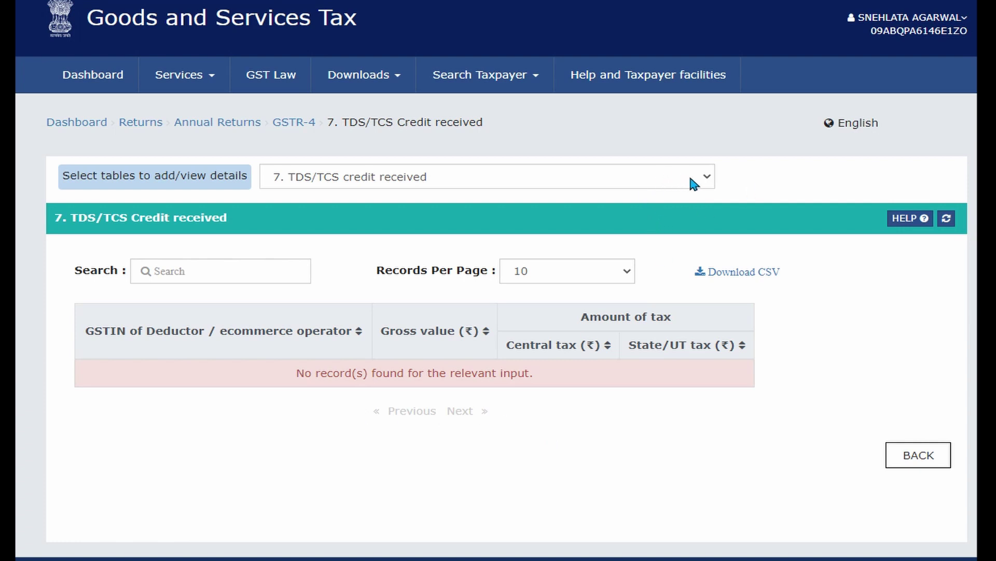
{"action": "left_click", "coordinate": [905, 453]}
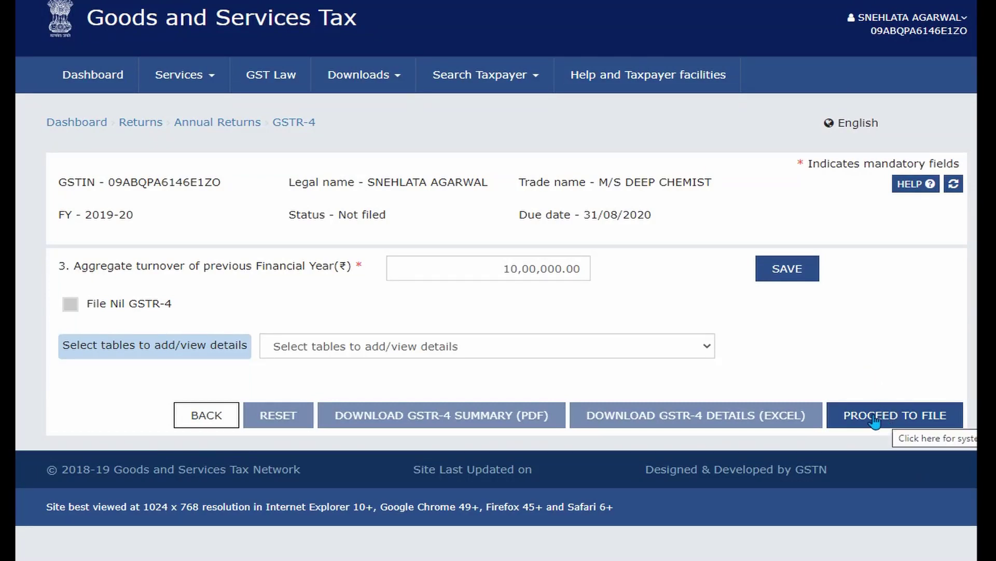
Submit the GSTR-4 for filing and refresh until its status reads Ready to File.
{"action": "left_click", "coordinate": [703, 348]}
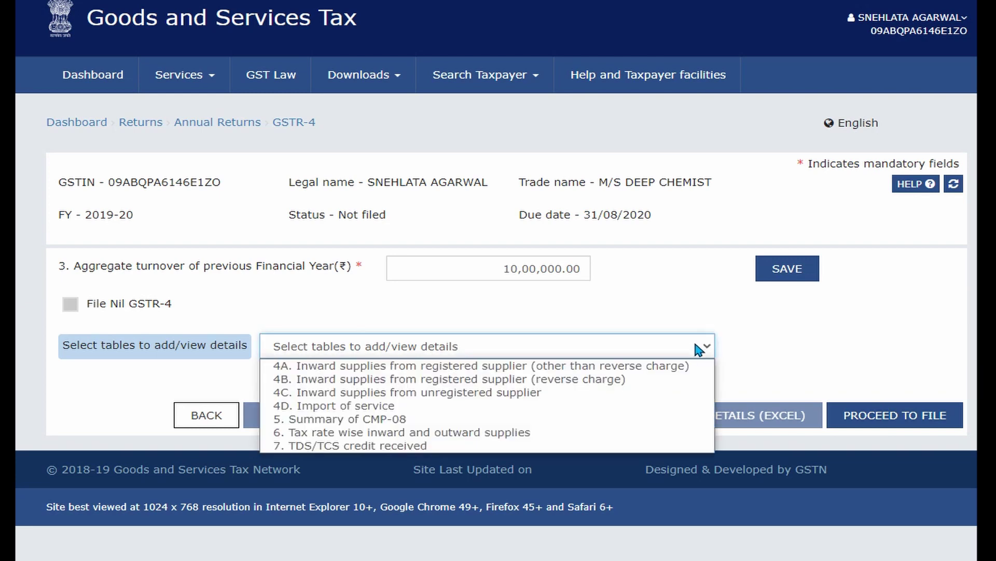
{"action": "left_click", "coordinate": [803, 353]}
{"action": "left_click", "coordinate": [860, 408]}
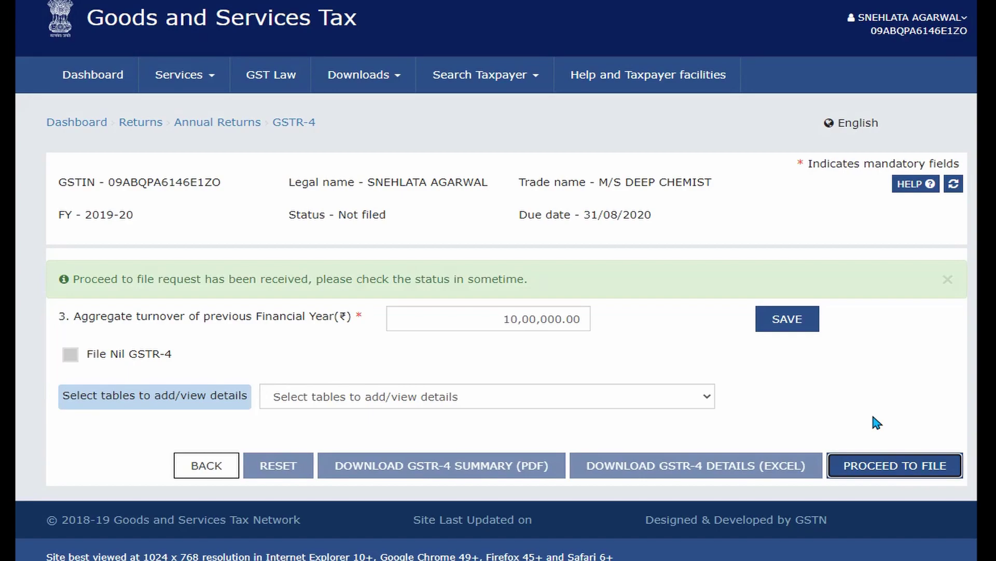
{"action": "left_click", "coordinate": [954, 184]}
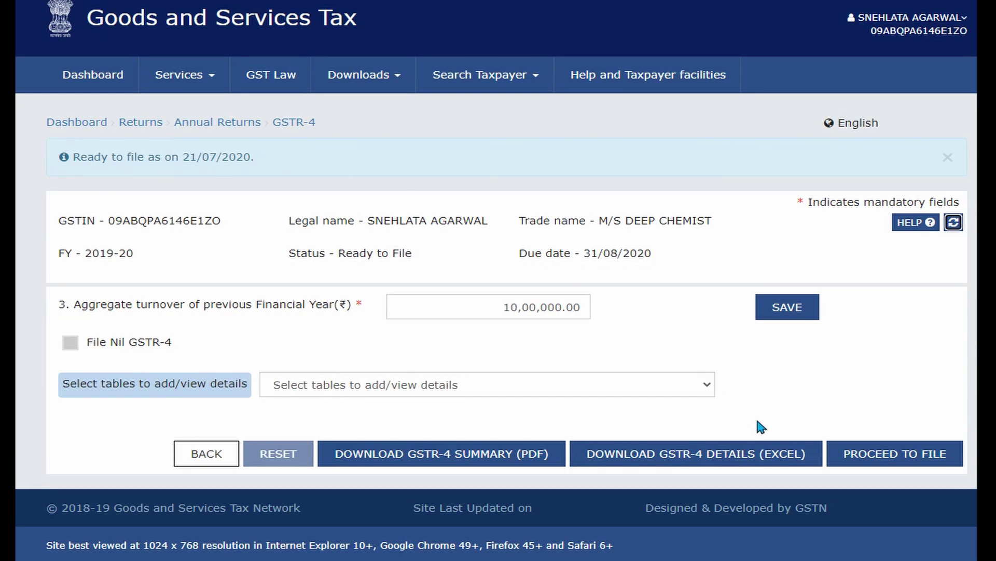
Open the filing preview and review Table 6: 1,45,000.00 total, 2,850.00 central and state tax.
{"action": "left_click", "coordinate": [897, 462]}
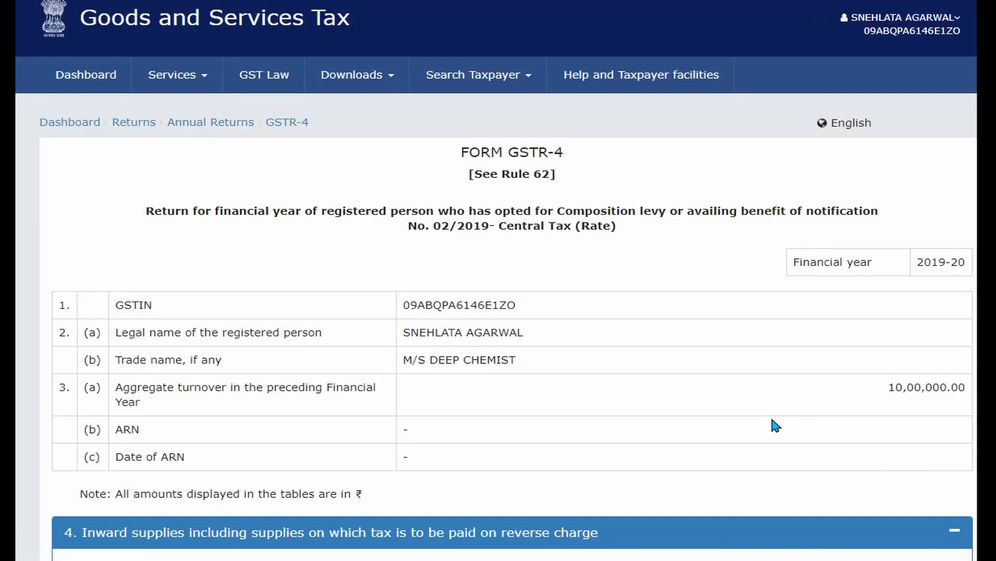
{"action": "scroll", "coordinate": [772, 419], "scroll_direction": "down", "scroll_amount": 2}
{"action": "scroll", "coordinate": [772, 425], "scroll_direction": "down", "scroll_amount": 1}
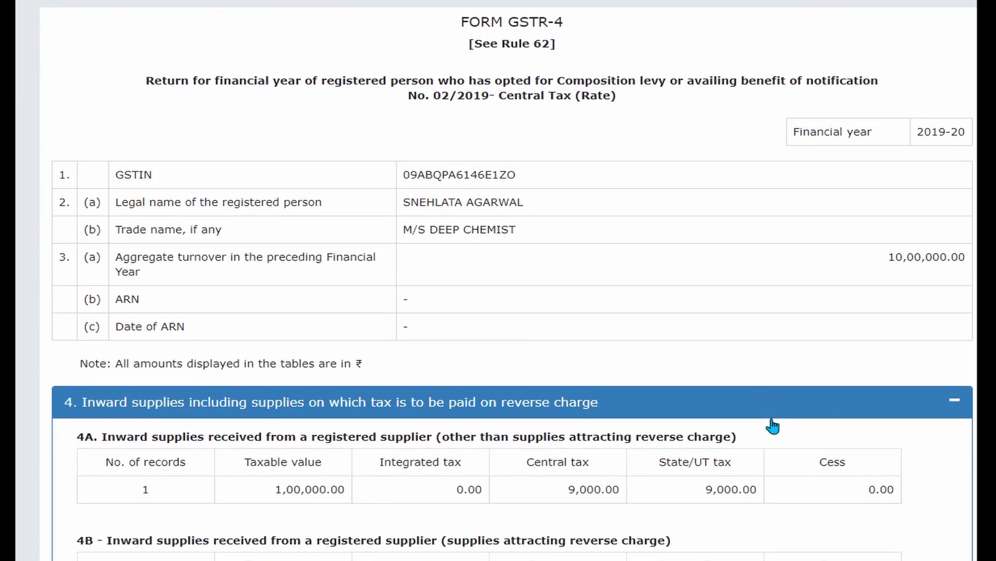
{"action": "scroll", "coordinate": [772, 419], "scroll_direction": "down", "scroll_amount": 3}
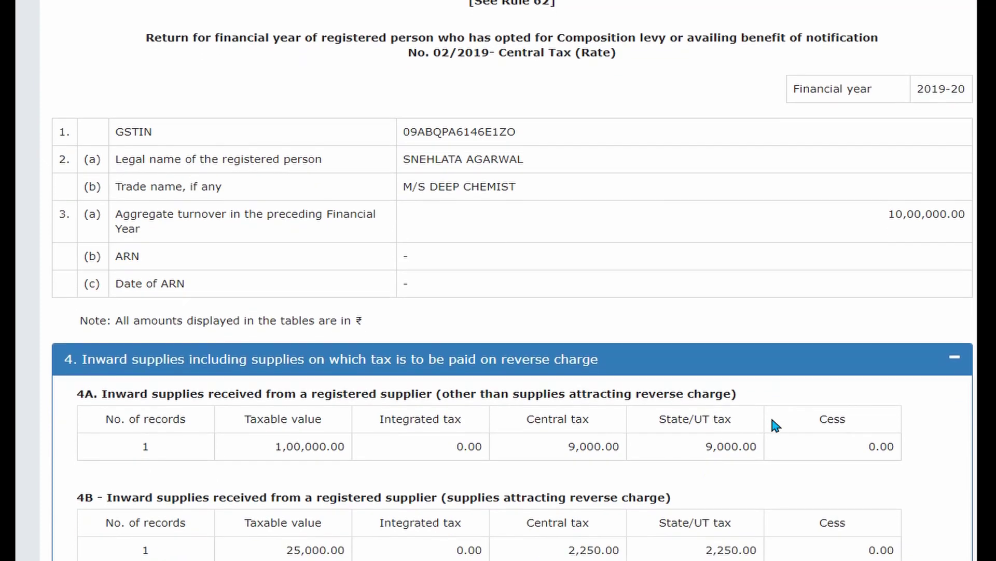
{"action": "scroll", "coordinate": [772, 420], "scroll_direction": "down", "scroll_amount": 1}
{"action": "scroll", "coordinate": [772, 419], "scroll_direction": "down", "scroll_amount": 1}
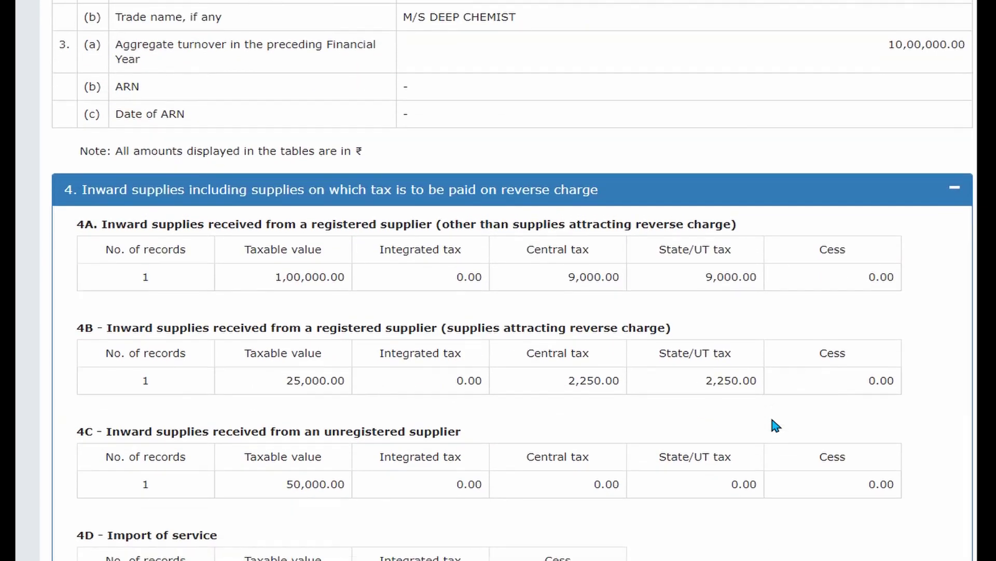
{"action": "scroll", "coordinate": [775, 425], "scroll_direction": "down", "scroll_amount": 1}
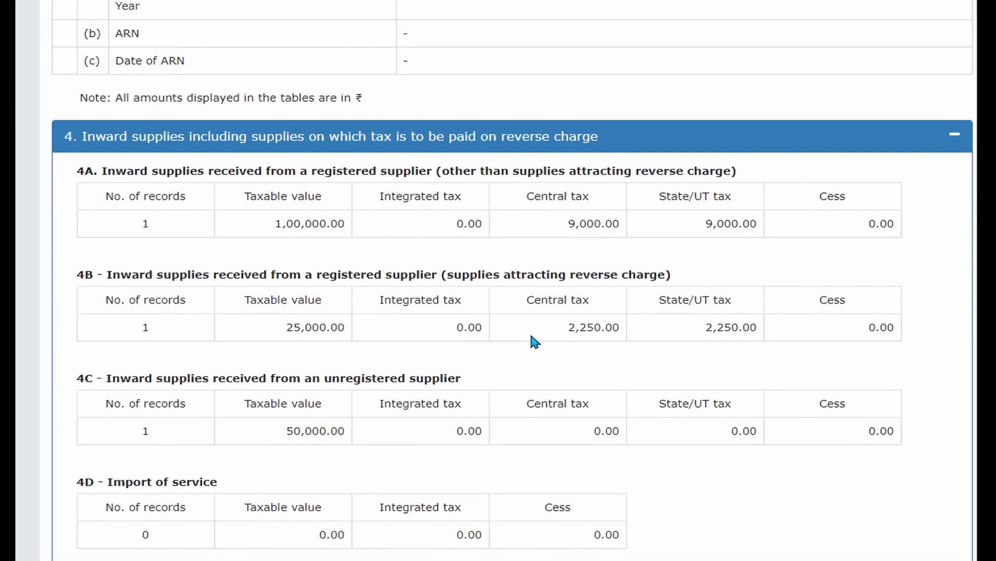
{"action": "scroll", "coordinate": [553, 329], "scroll_direction": "down", "scroll_amount": 4}
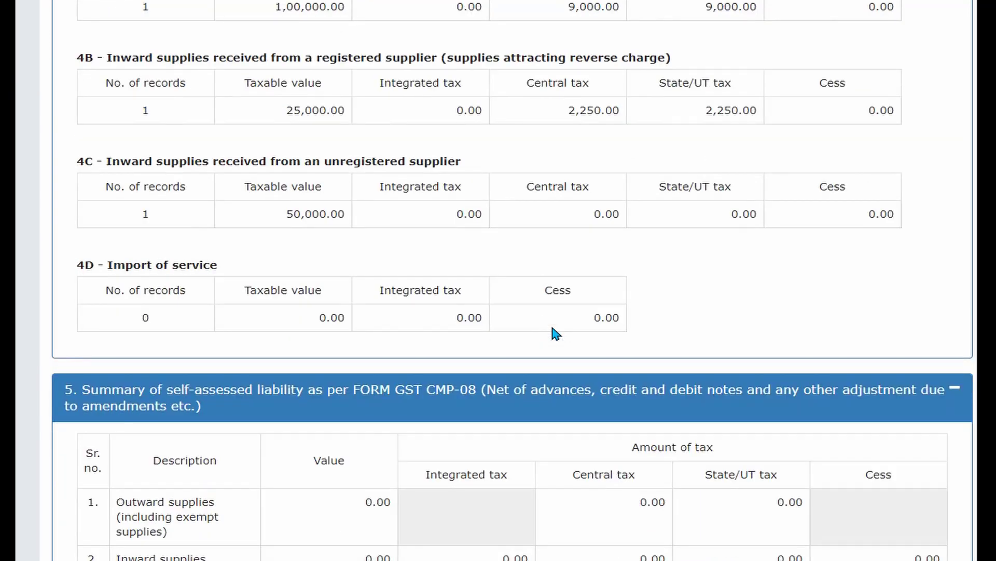
{"action": "scroll", "coordinate": [552, 328], "scroll_direction": "down", "scroll_amount": 1}
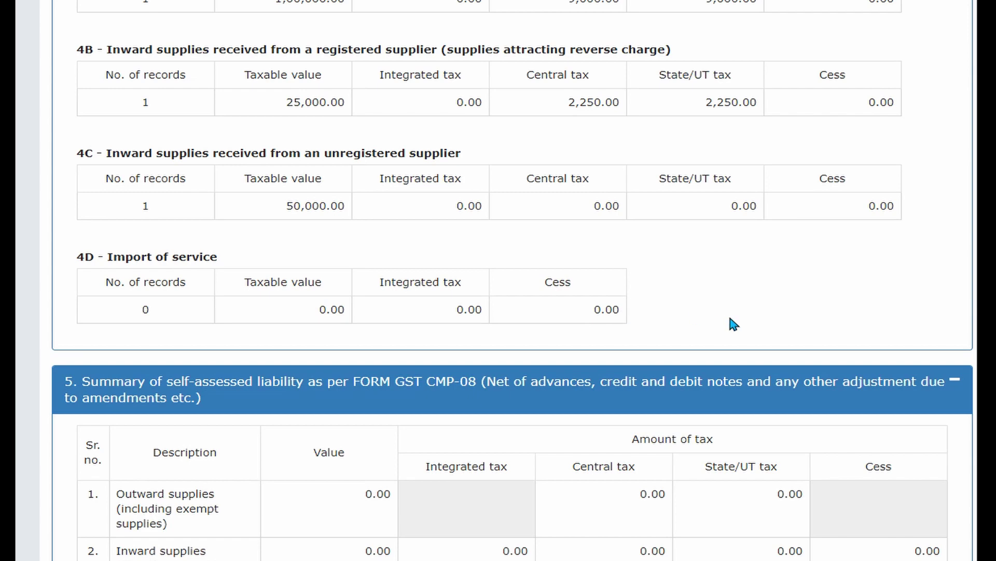
{"action": "scroll", "coordinate": [730, 319], "scroll_direction": "down", "scroll_amount": 5}
{"action": "scroll", "coordinate": [733, 324], "scroll_direction": "down", "scroll_amount": 1}
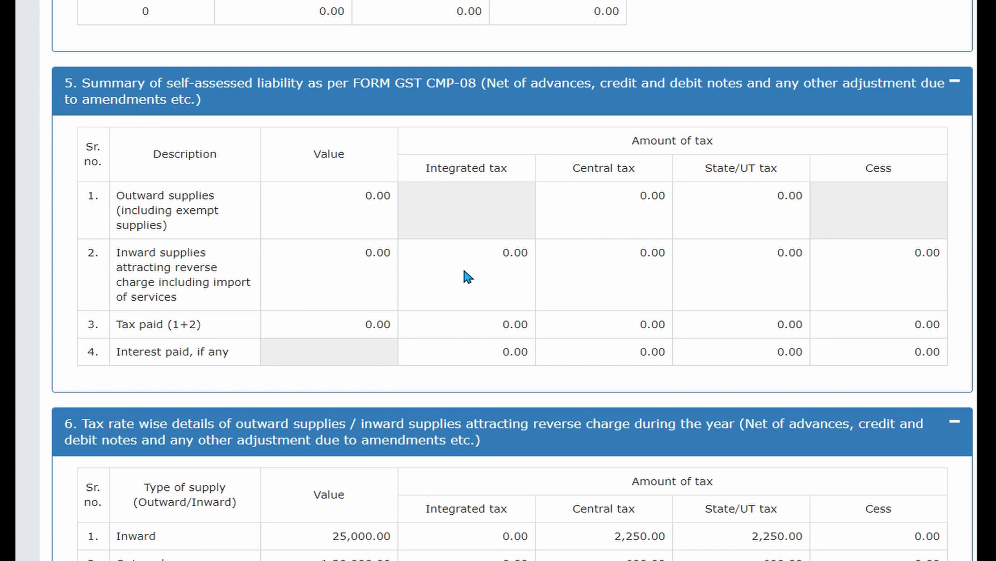
{"action": "scroll", "coordinate": [466, 274], "scroll_direction": "down", "scroll_amount": 5}
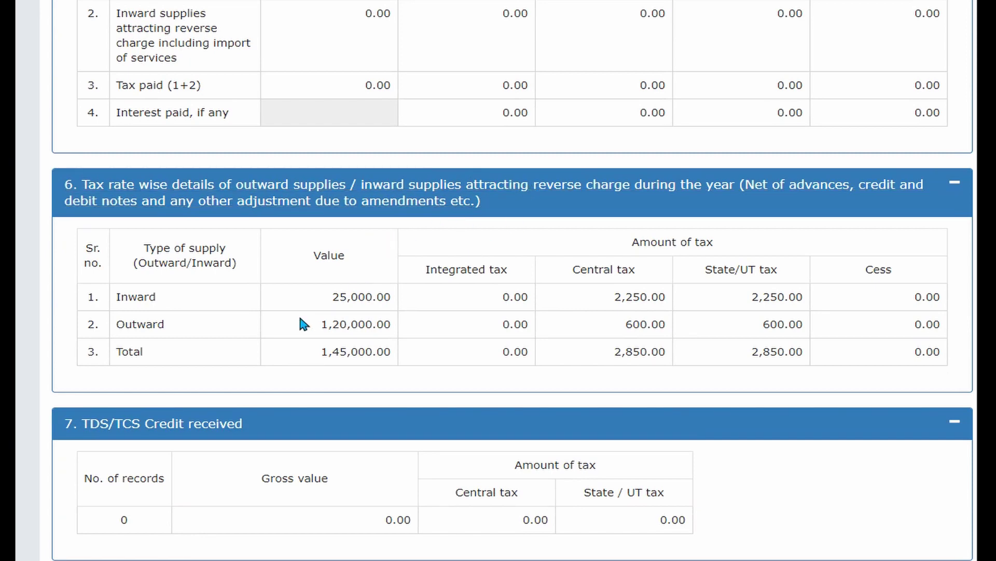
{"action": "scroll", "coordinate": [300, 319], "scroll_direction": "down", "scroll_amount": 1}
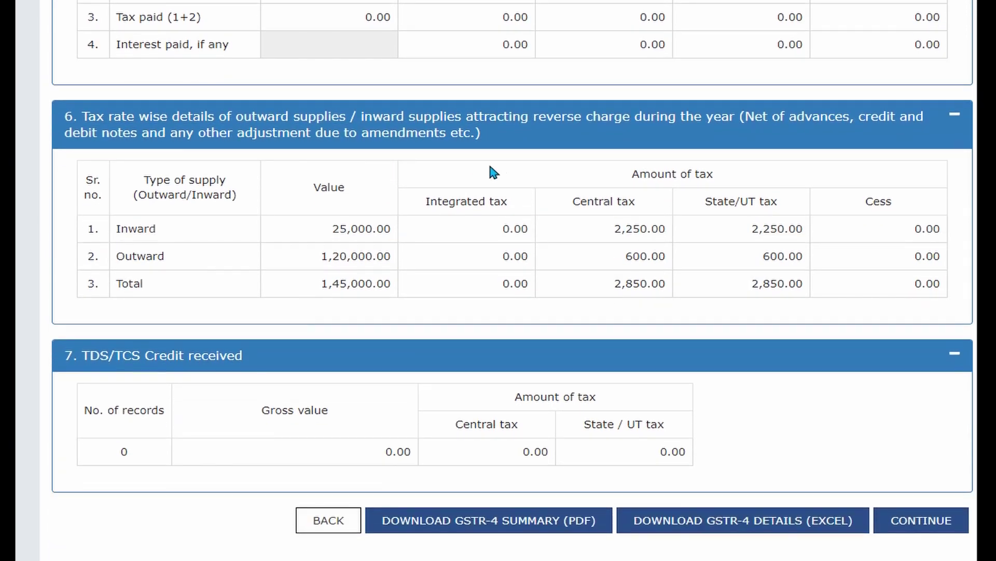
Highlight the 25,000 reverse-charge taxable value in section 4B of the preview.
{"action": "scroll", "coordinate": [429, 229], "scroll_direction": "up", "scroll_amount": 12}
{"action": "right_click", "coordinate": [429, 229]}
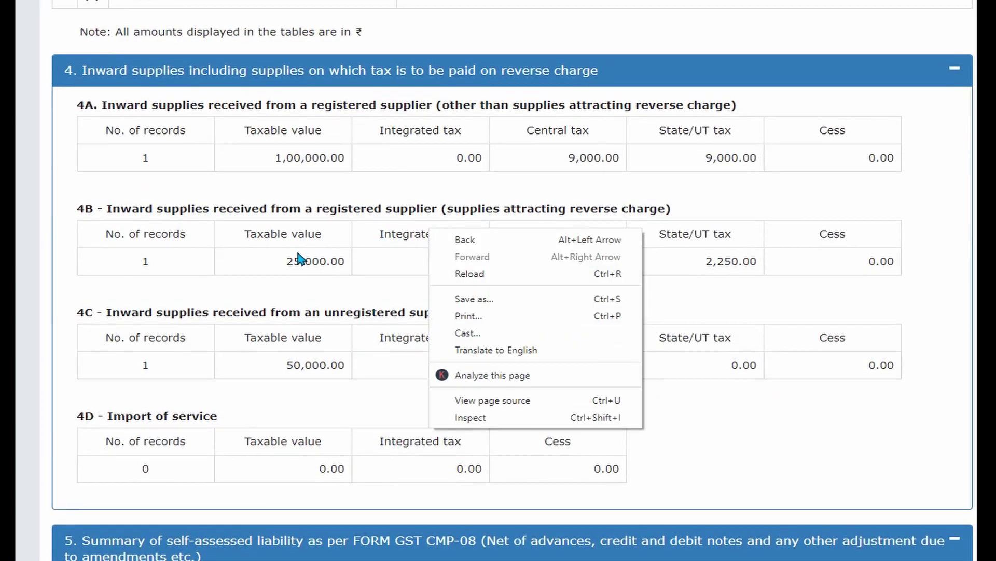
{"action": "left_click", "coordinate": [269, 257]}
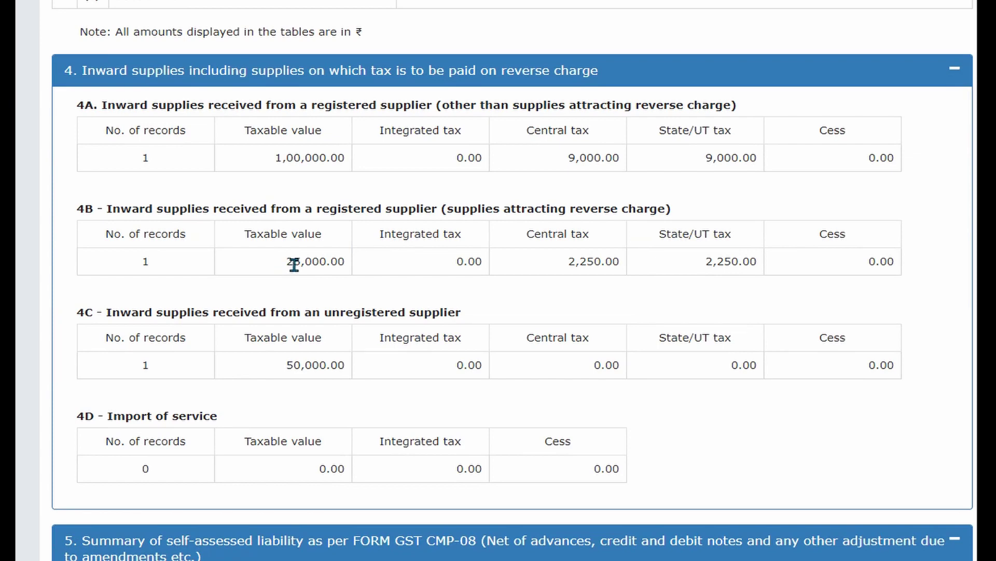
{"action": "left_click_drag", "start_coordinate": [286, 262], "coordinate": [331, 262]}
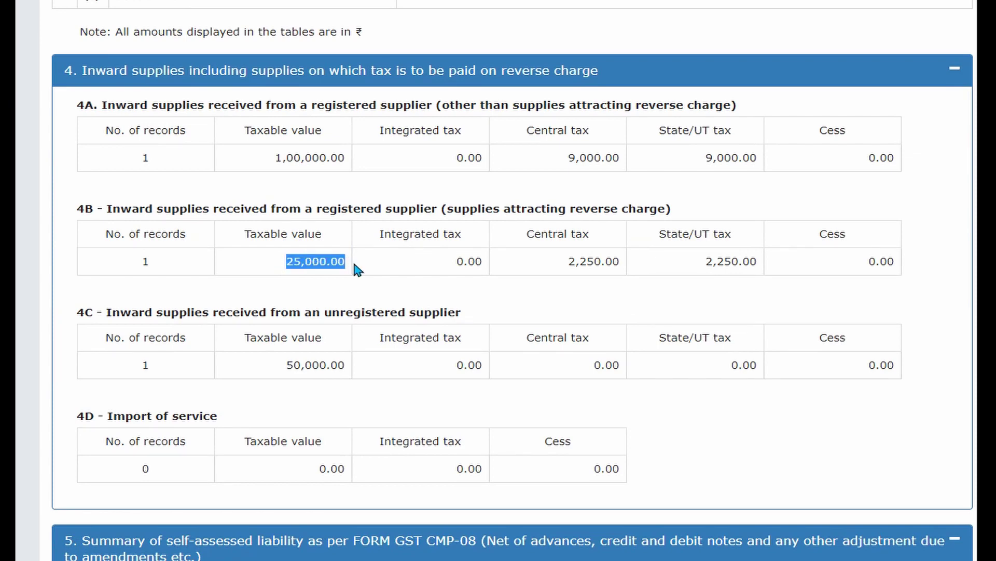
Review sections 4–7 of the preview, then continue to the Table 8 payment page.
{"action": "scroll", "coordinate": [356, 268], "scroll_direction": "down", "scroll_amount": 9}
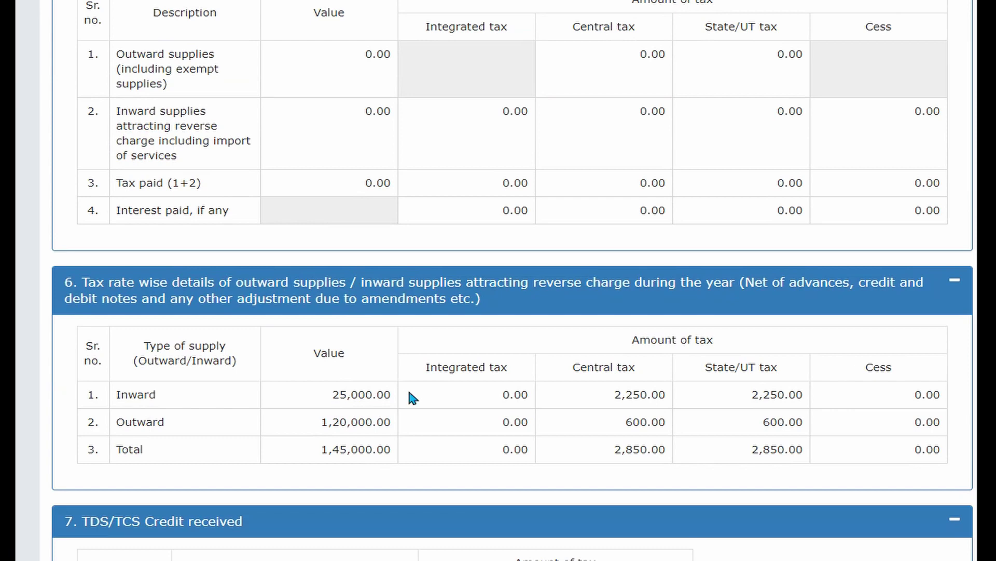
{"action": "scroll", "coordinate": [310, 422], "scroll_direction": "up", "scroll_amount": 9}
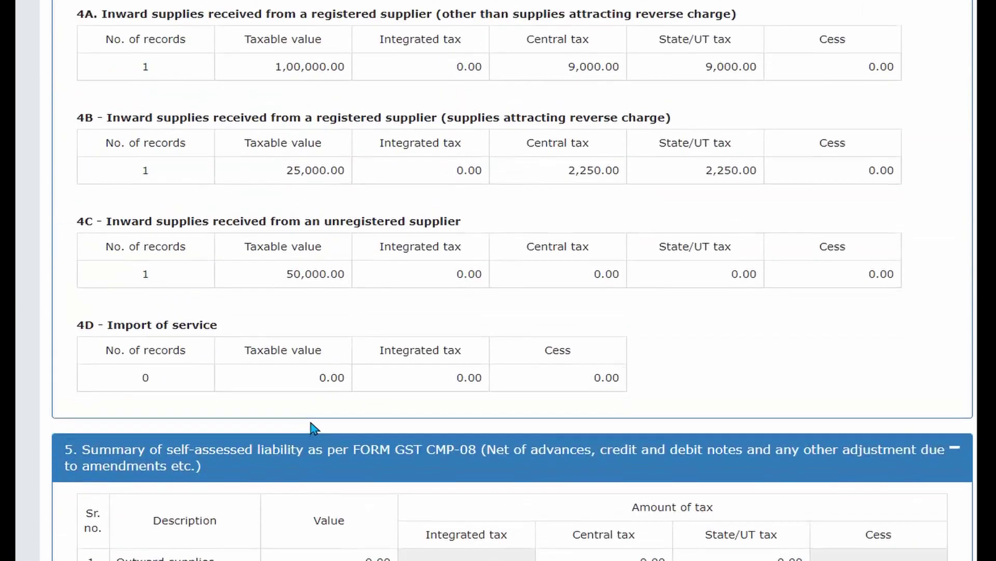
{"action": "scroll", "coordinate": [300, 261], "scroll_direction": "up", "scroll_amount": 2}
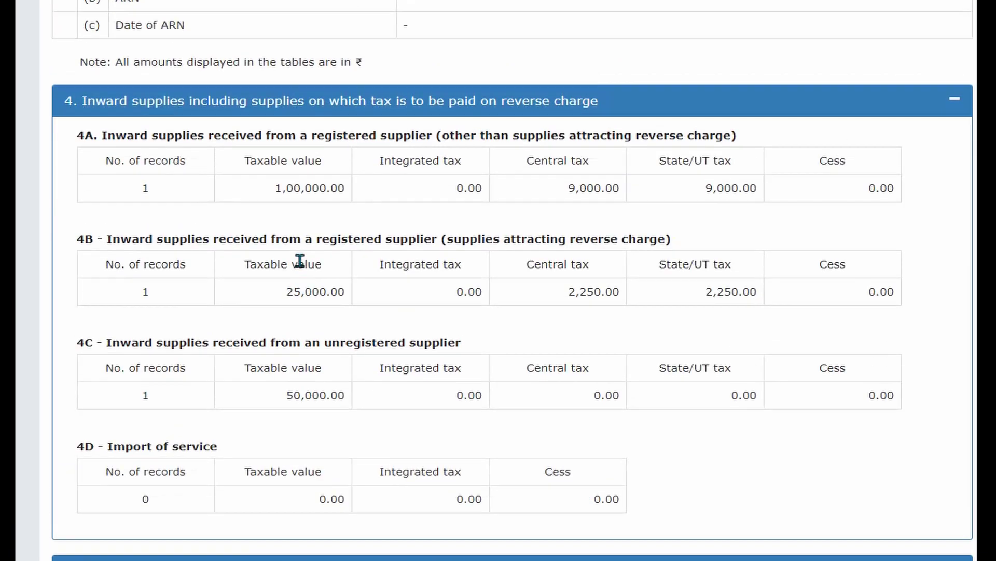
{"action": "scroll", "coordinate": [302, 264], "scroll_direction": "down", "scroll_amount": 7}
{"action": "scroll", "coordinate": [302, 266], "scroll_direction": "down", "scroll_amount": 5}
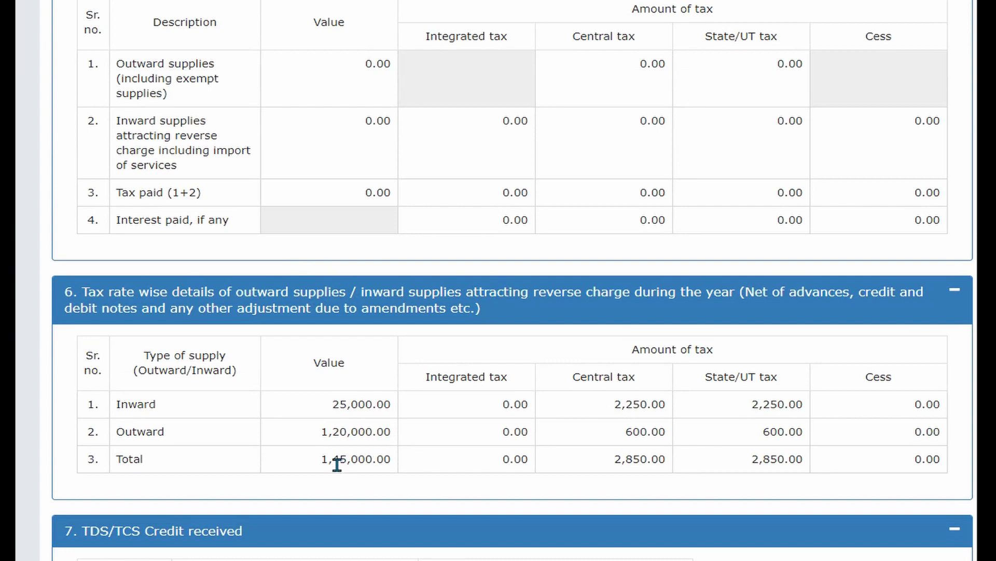
{"action": "scroll", "coordinate": [460, 474], "scroll_direction": "down", "scroll_amount": 3}
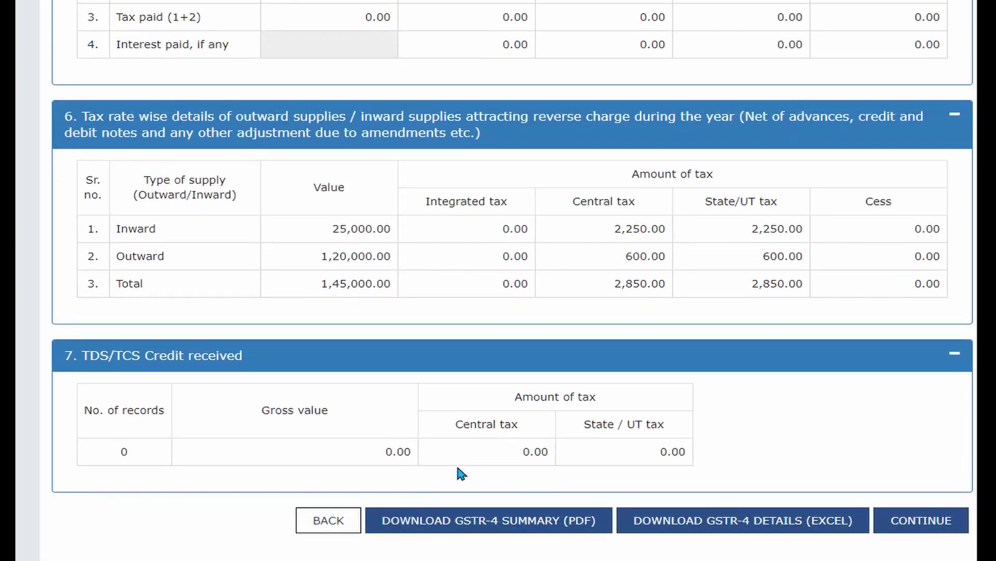
{"action": "left_click", "coordinate": [915, 527]}
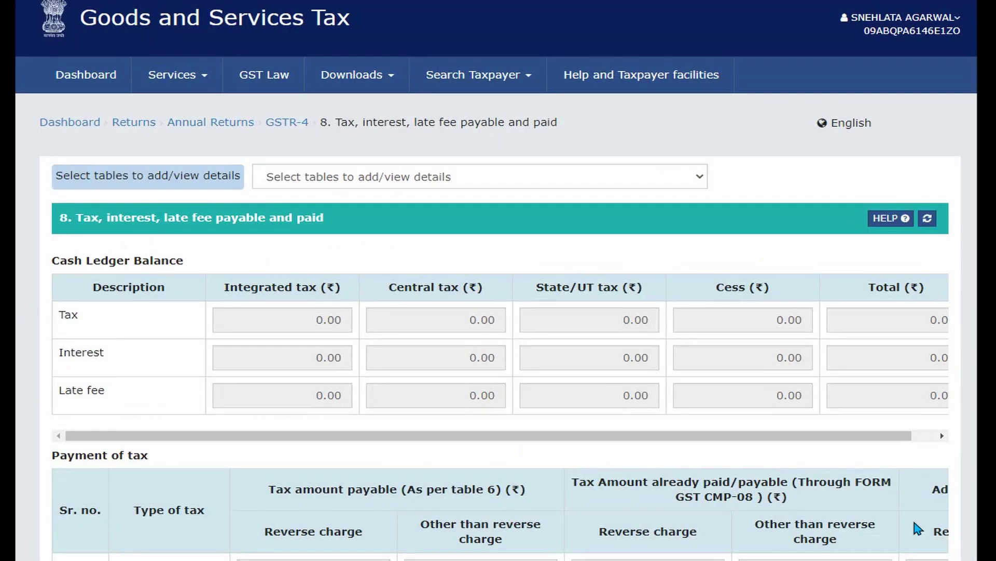
{"action": "scroll", "coordinate": [668, 494], "scroll_direction": "down", "scroll_amount": 5}
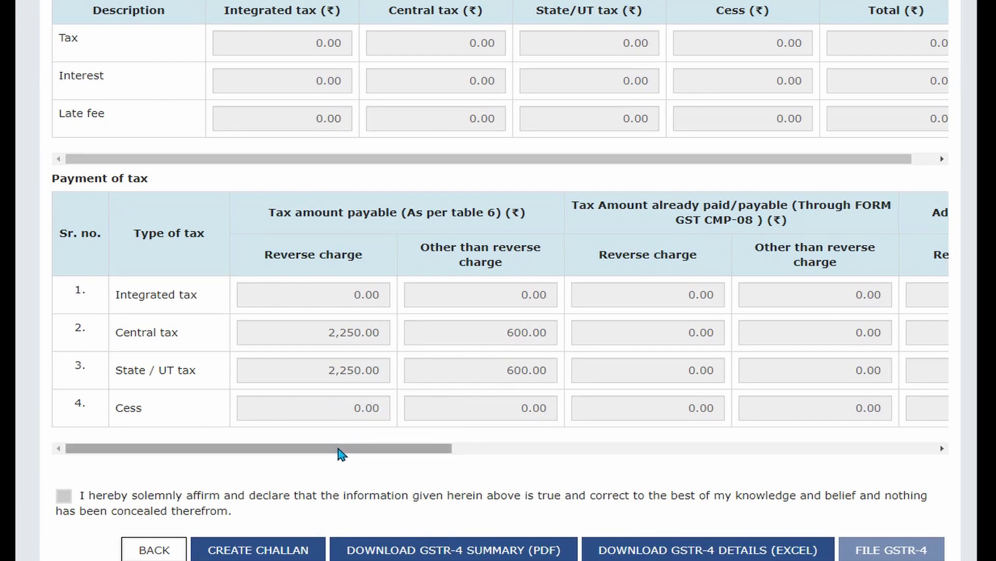
{"action": "left_click_drag", "start_coordinate": [341, 453], "coordinate": [296, 444]}
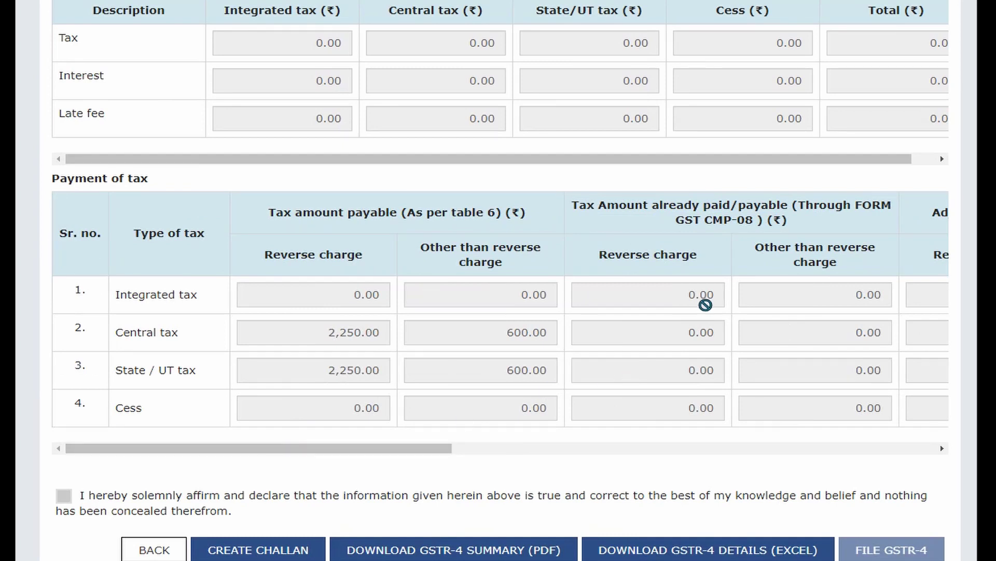
{"action": "left_click_drag", "start_coordinate": [692, 292], "coordinate": [718, 304]}
{"action": "left_click_drag", "start_coordinate": [688, 335], "coordinate": [732, 349]}
{"action": "left_click", "coordinate": [694, 373]}
{"action": "left_click_drag", "start_coordinate": [407, 212], "coordinate": [497, 213]}
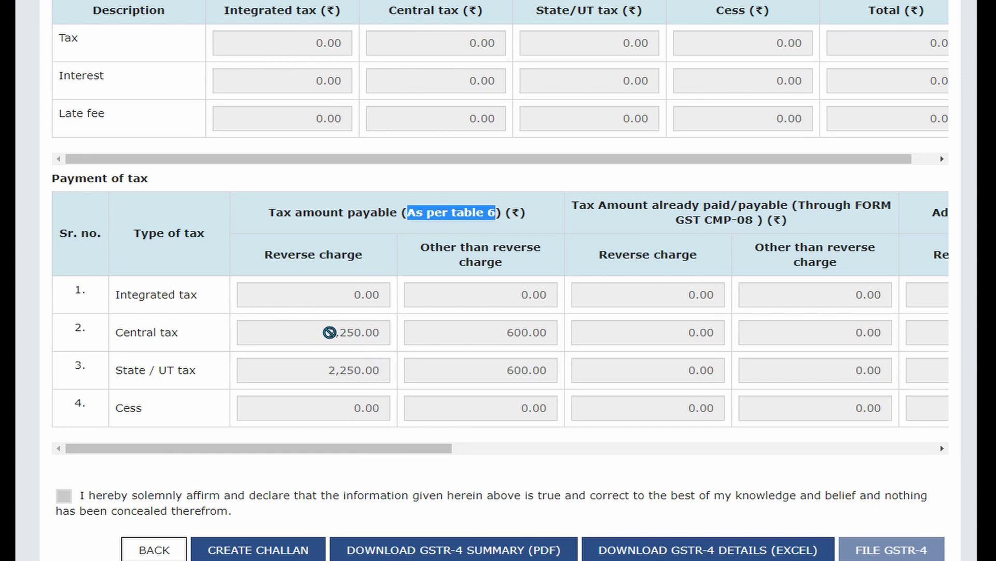
{"action": "left_click_drag", "start_coordinate": [330, 333], "coordinate": [329, 377]}
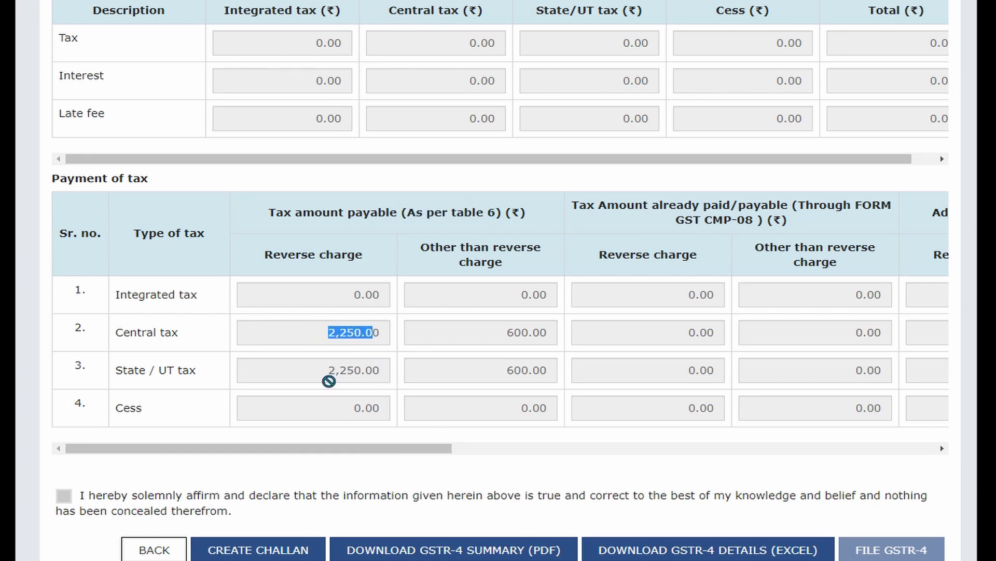
{"action": "left_click", "coordinate": [330, 374]}
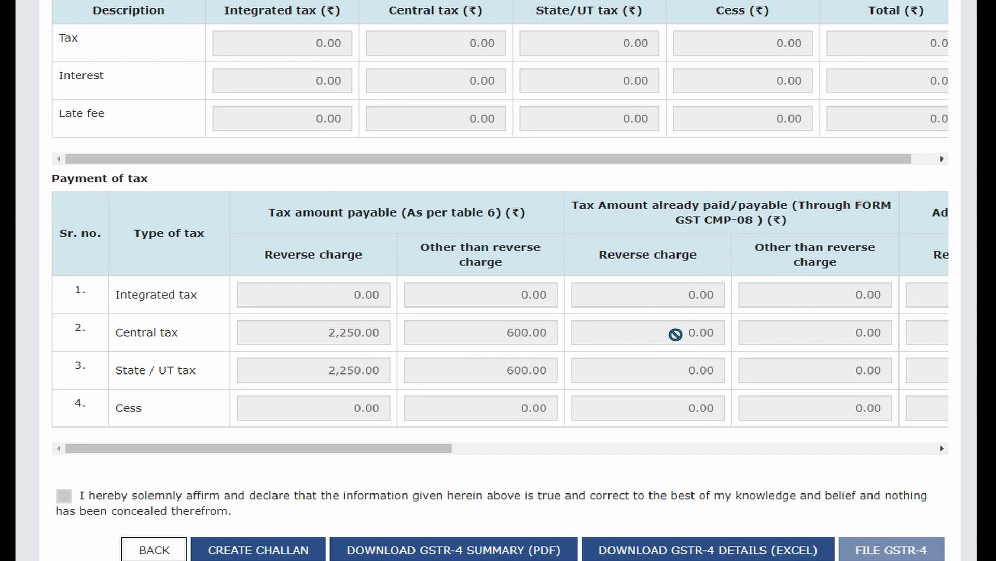
{"action": "left_click_drag", "start_coordinate": [672, 332], "coordinate": [716, 331]}
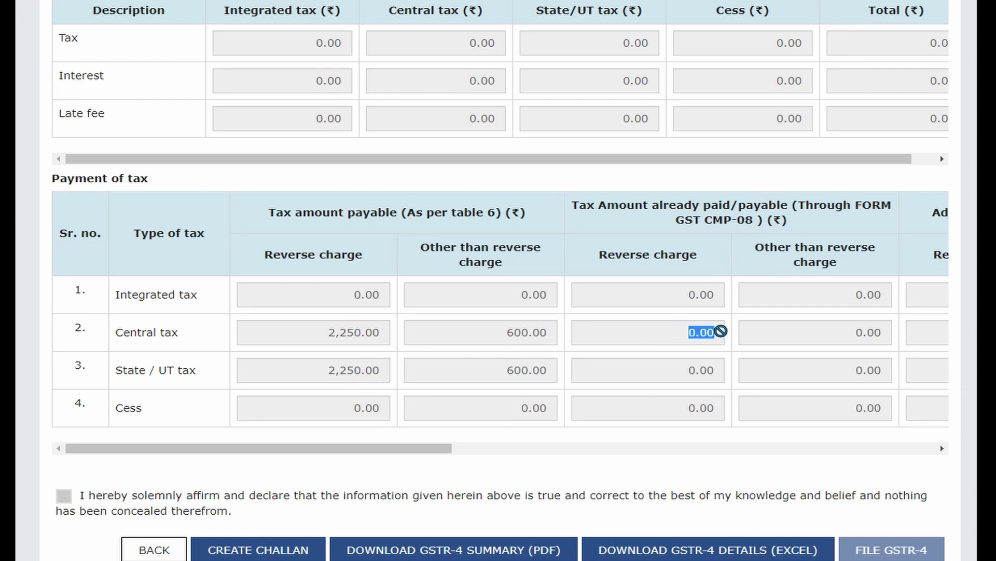
{"action": "left_click", "coordinate": [604, 440]}
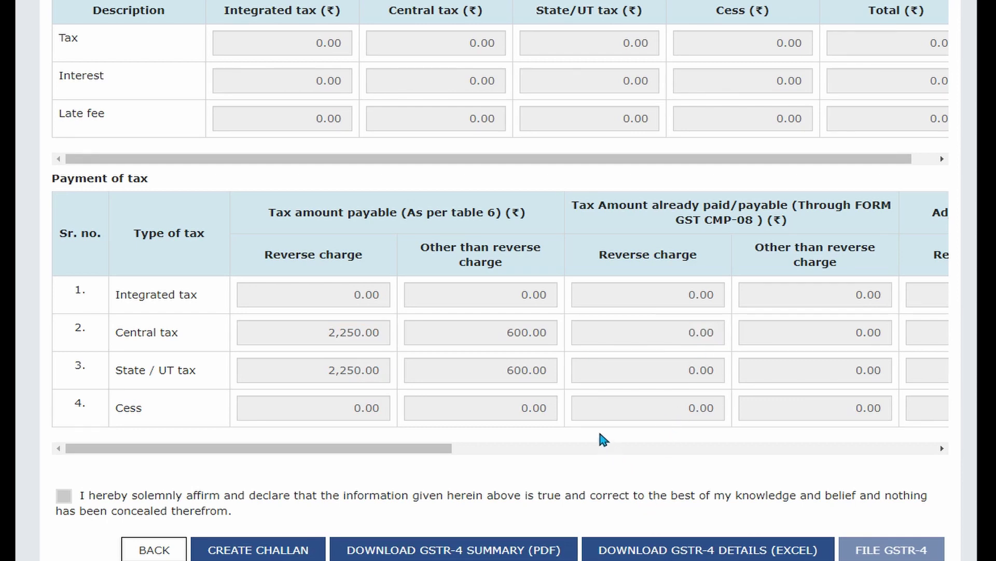
{"action": "left_click_drag", "start_coordinate": [441, 449], "coordinate": [771, 472]}
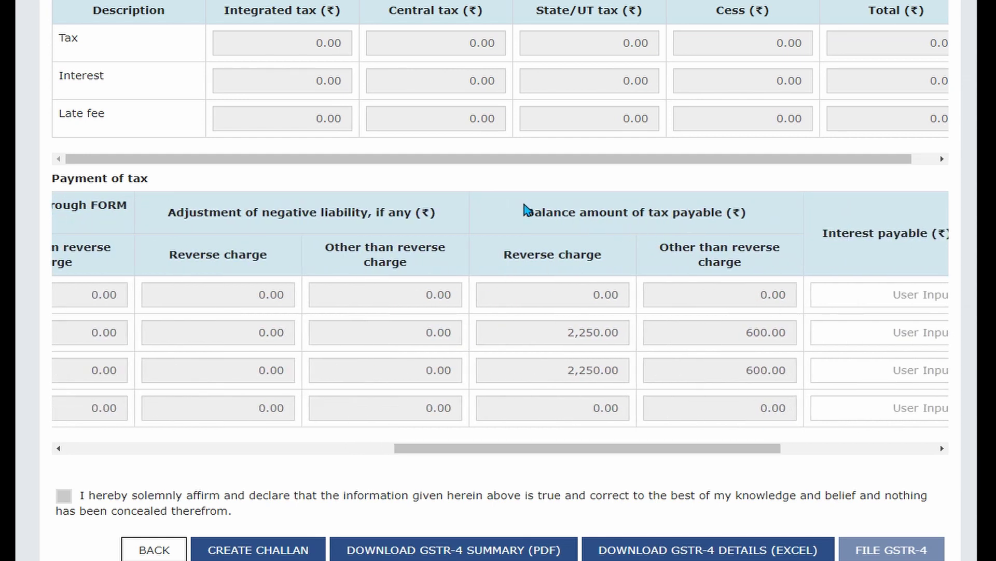
{"action": "left_click_drag", "start_coordinate": [529, 209], "coordinate": [751, 212]}
{"action": "left_click", "coordinate": [574, 330]}
{"action": "double_click", "coordinate": [593, 377]}
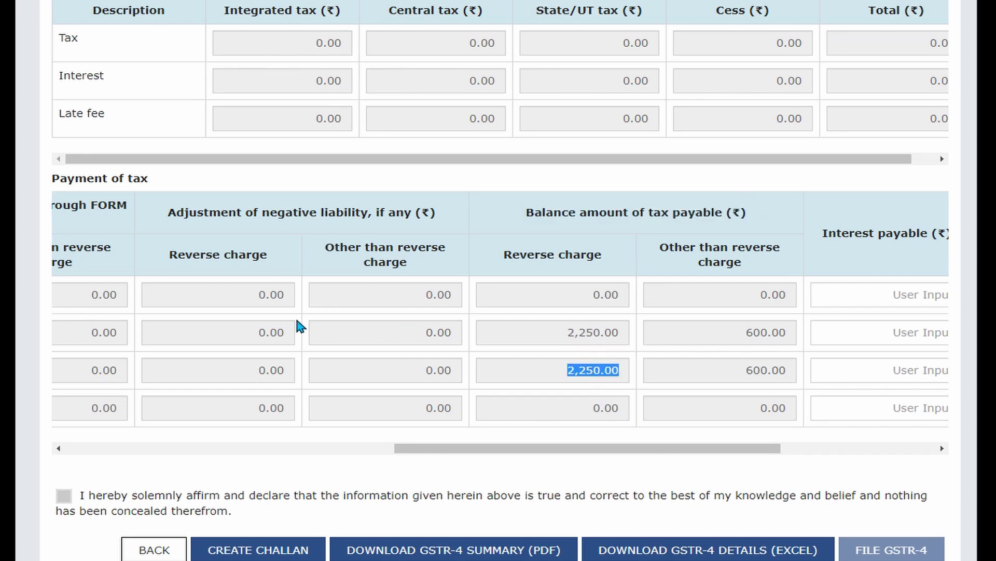
{"action": "left_click", "coordinate": [280, 451]}
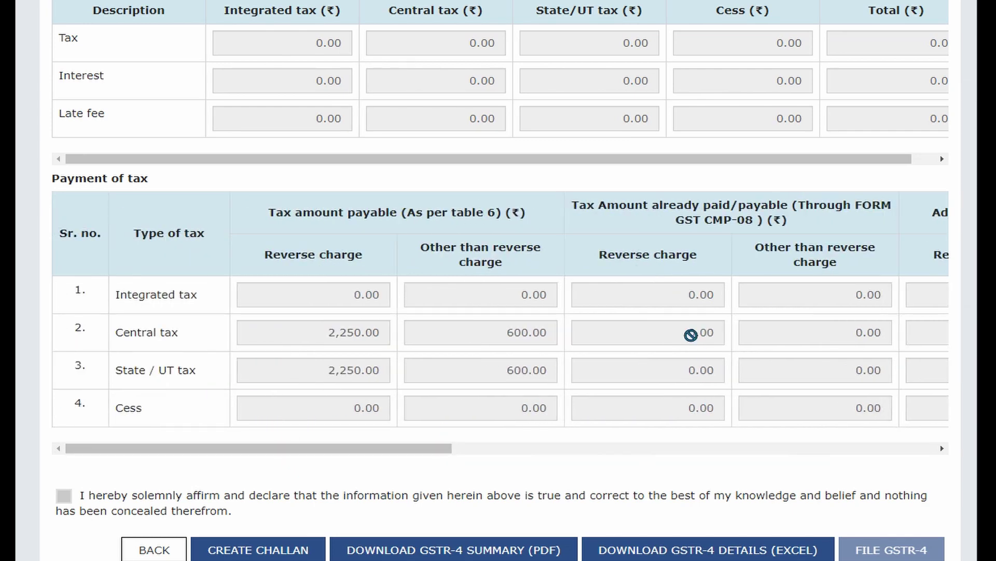
{"action": "double_click", "coordinate": [685, 332]}
{"action": "left_click", "coordinate": [536, 450]}
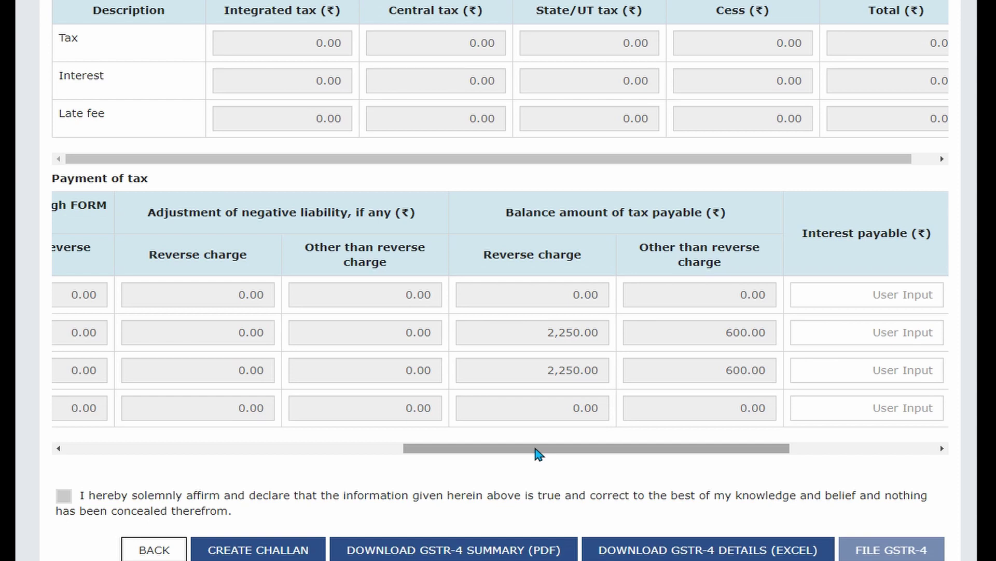
{"action": "left_click_drag", "start_coordinate": [538, 453], "coordinate": [667, 456]}
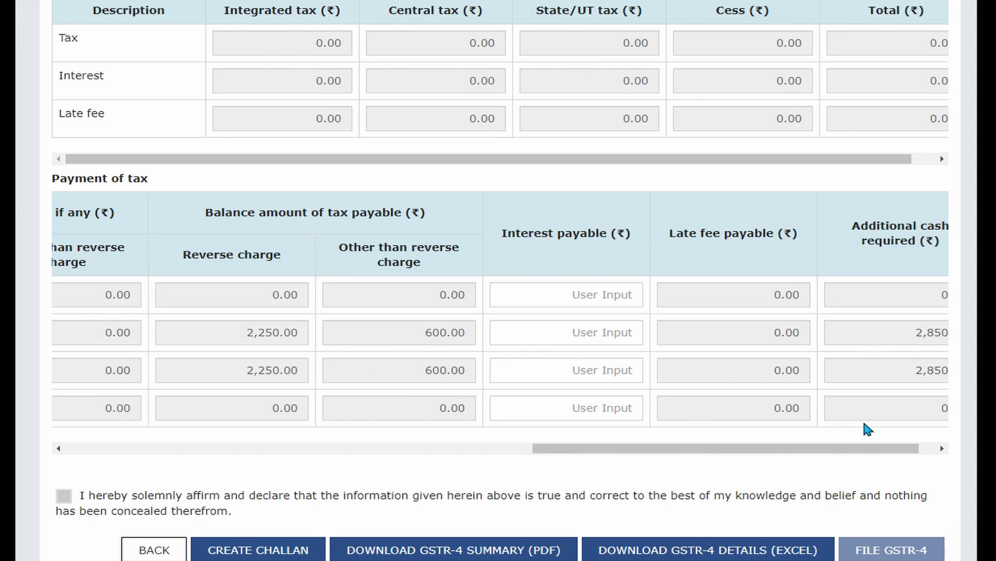
{"action": "left_click_drag", "start_coordinate": [819, 456], "coordinate": [874, 453]}
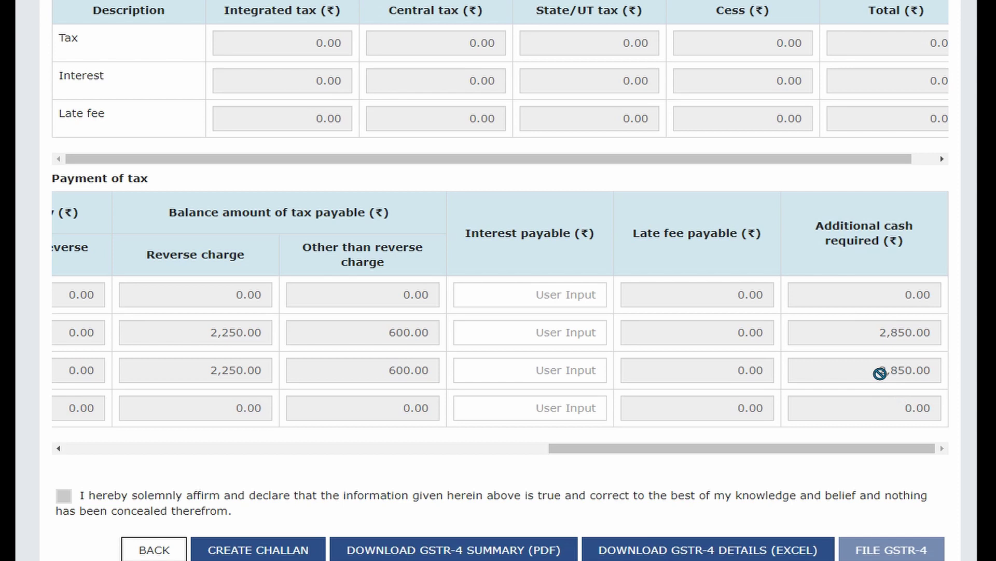
{"action": "double_click", "coordinate": [729, 294]}
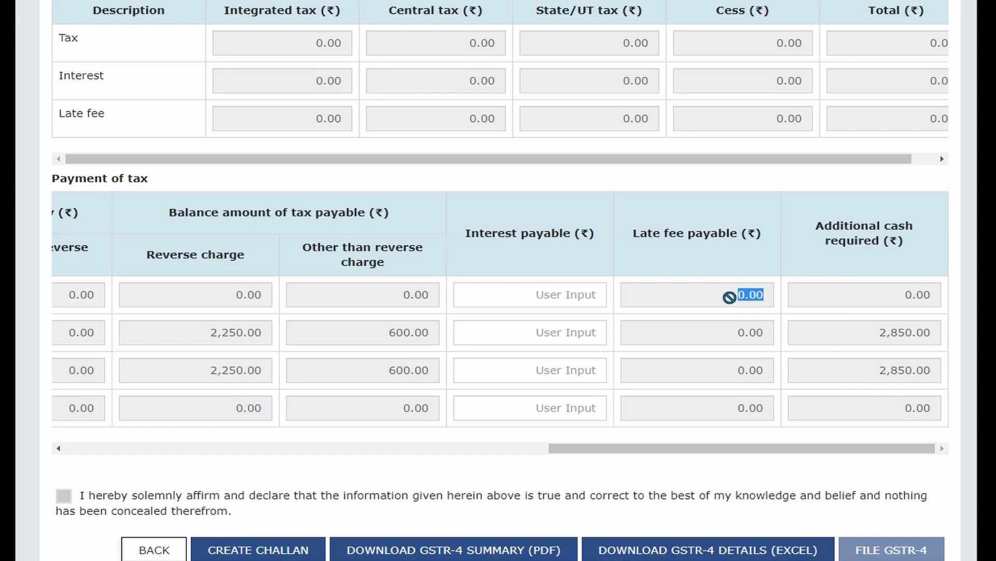
{"action": "double_click", "coordinate": [739, 331]}
{"action": "left_click", "coordinate": [746, 374]}
{"action": "double_click", "coordinate": [747, 373]}
{"action": "left_click", "coordinate": [534, 296]}
{"action": "left_click", "coordinate": [539, 327]}
{"action": "left_click", "coordinate": [543, 378]}
{"action": "left_click", "coordinate": [545, 401]}
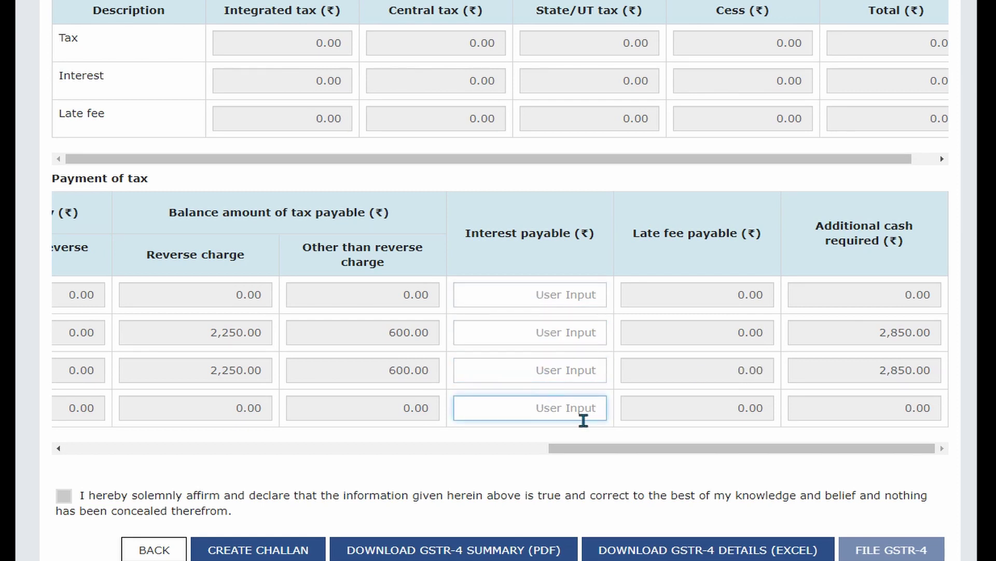
{"action": "left_click", "coordinate": [858, 486]}
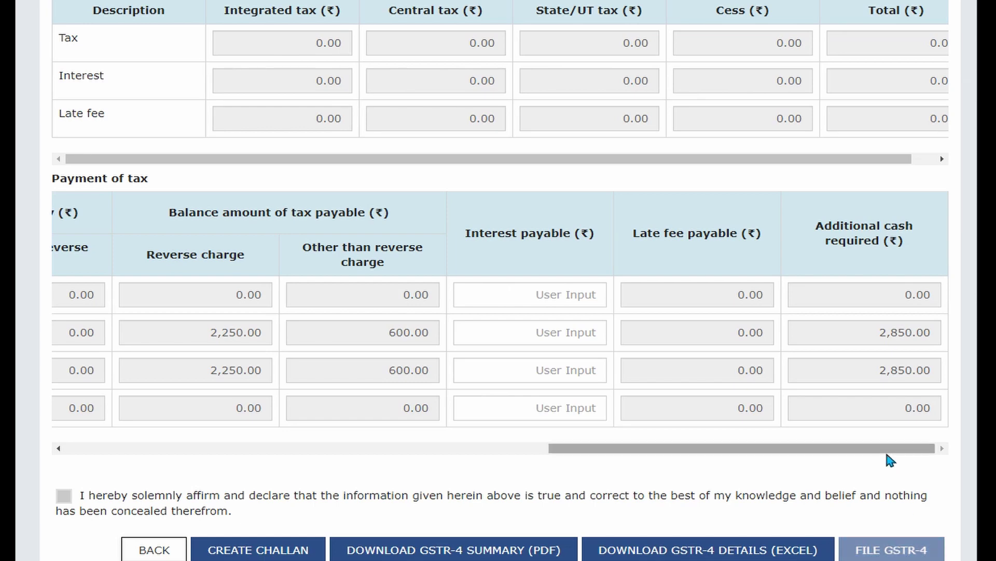
Return to the top of Table 8 and expand the 'Select tables to add/view details' list.
{"action": "scroll", "coordinate": [718, 477], "scroll_direction": "up", "scroll_amount": 1}
{"action": "scroll", "coordinate": [718, 478], "scroll_direction": "up", "scroll_amount": 5}
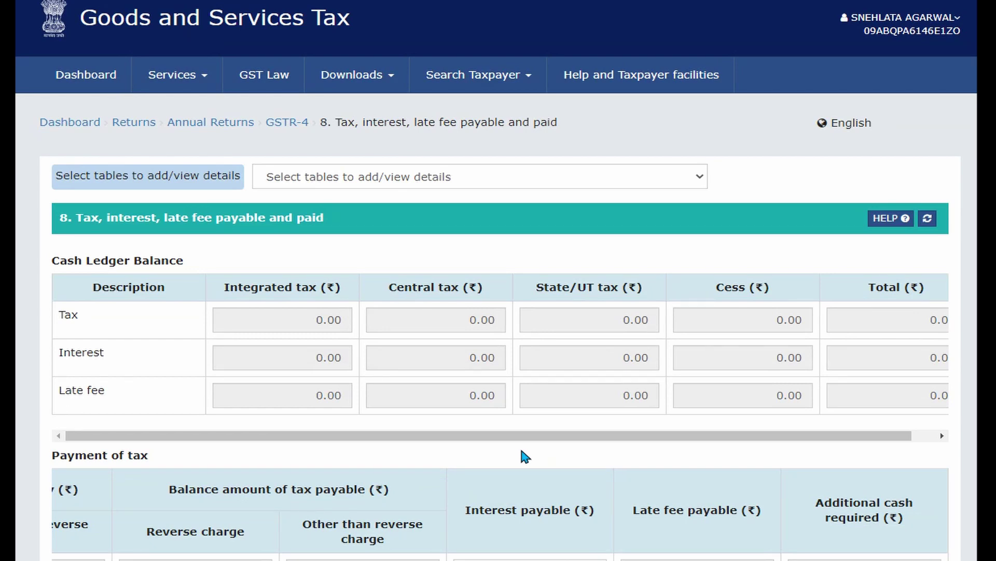
{"action": "scroll", "coordinate": [521, 456], "scroll_direction": "down", "scroll_amount": 6}
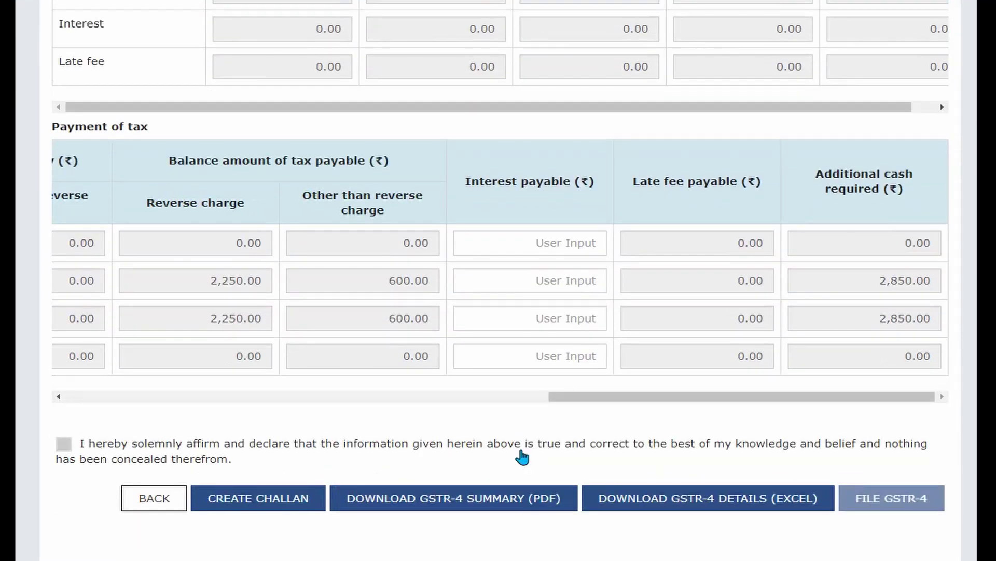
{"action": "scroll", "coordinate": [521, 456], "scroll_direction": "up", "scroll_amount": 5}
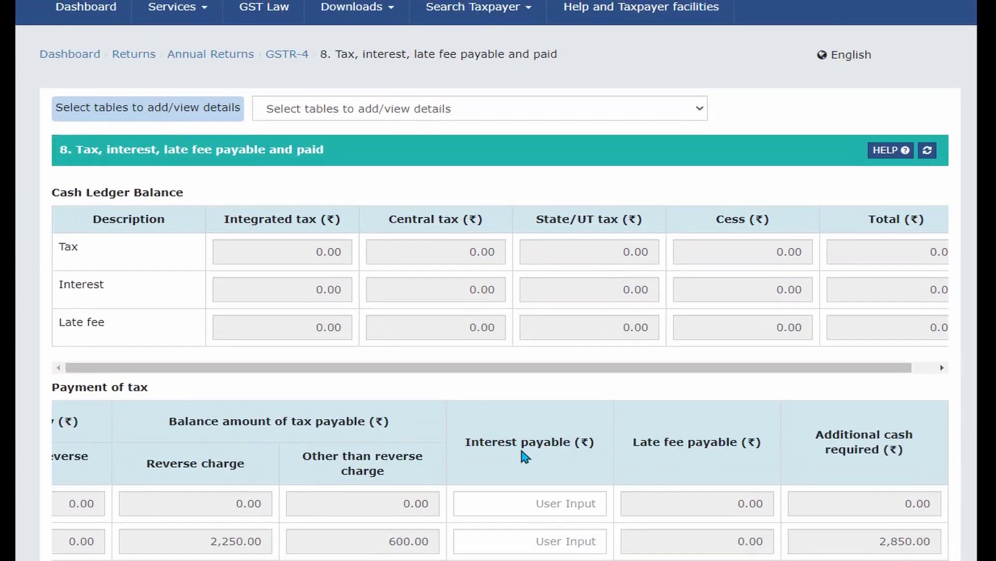
{"action": "scroll", "coordinate": [525, 456], "scroll_direction": "up", "scroll_amount": 1}
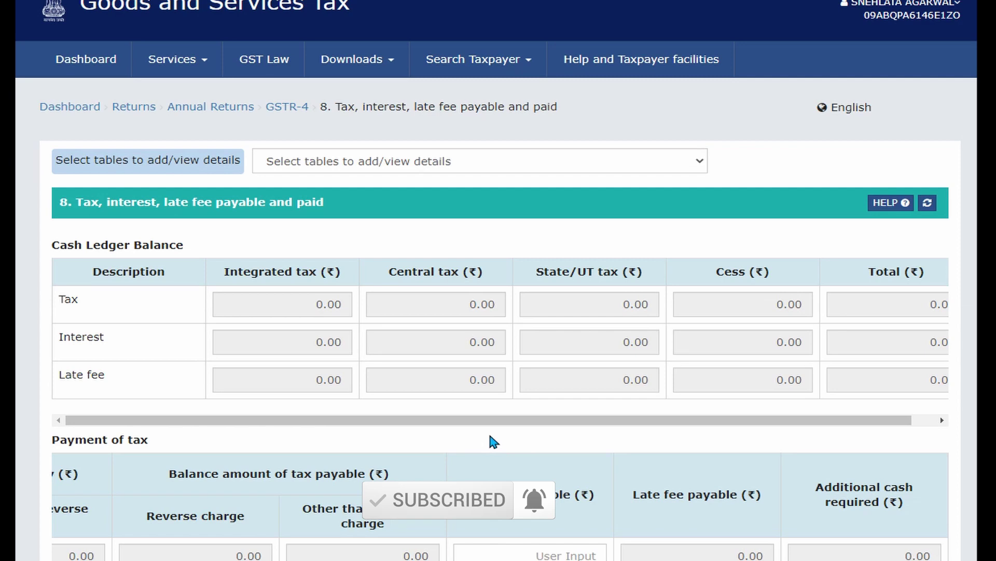
{"action": "scroll", "coordinate": [491, 440], "scroll_direction": "down", "scroll_amount": 5}
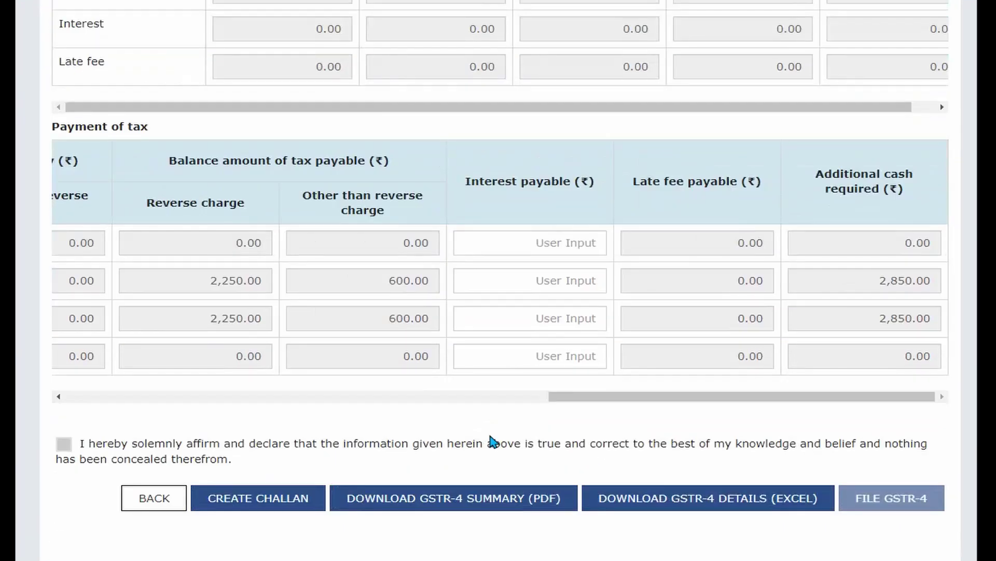
{"action": "scroll", "coordinate": [492, 441], "scroll_direction": "up", "scroll_amount": 5}
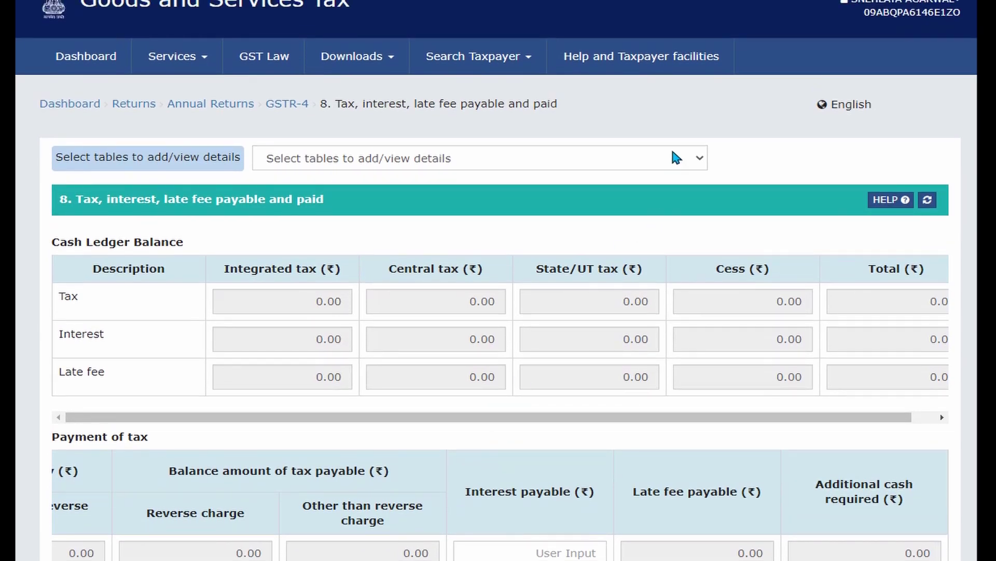
{"action": "left_click", "coordinate": [675, 143]}
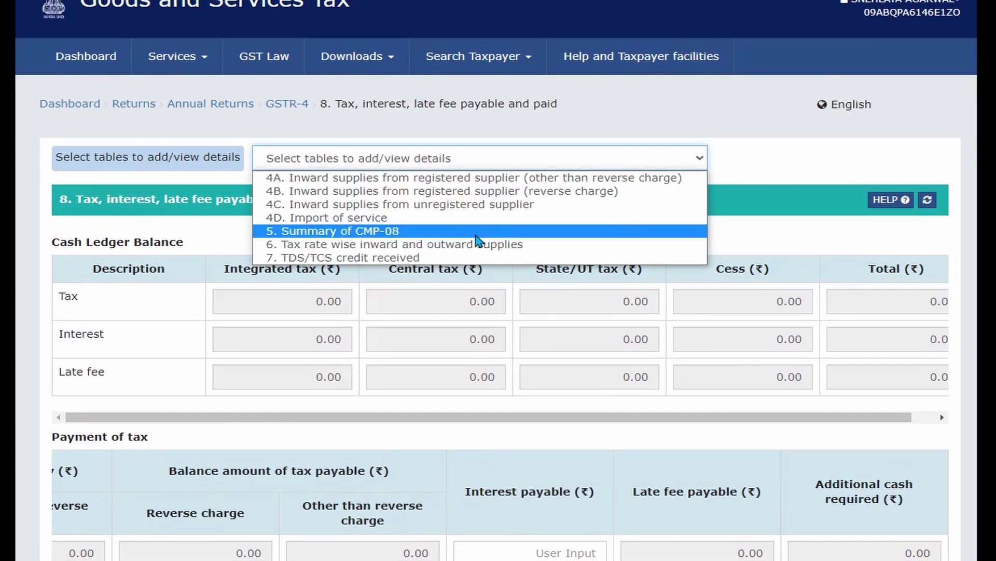